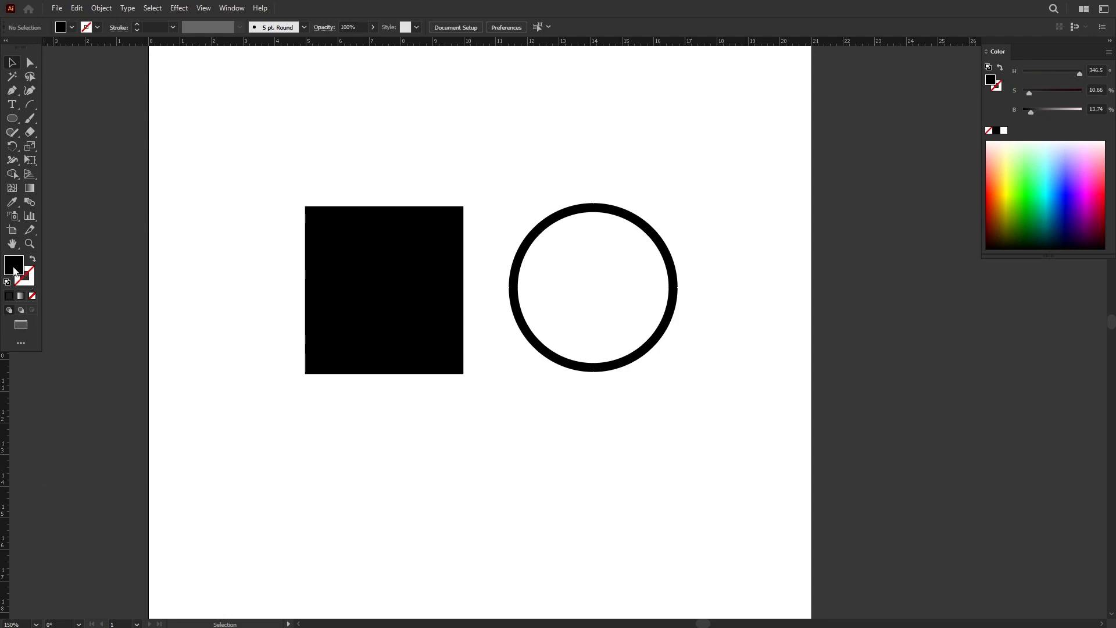
Step: Change the black square's fill to crimson C61E4E
{"action": "left_click", "coordinate": [32, 285]}
{"action": "left_click", "coordinate": [14, 265]}
{"action": "left_click_drag", "start_coordinate": [385, 267], "coordinate": [389, 265]}
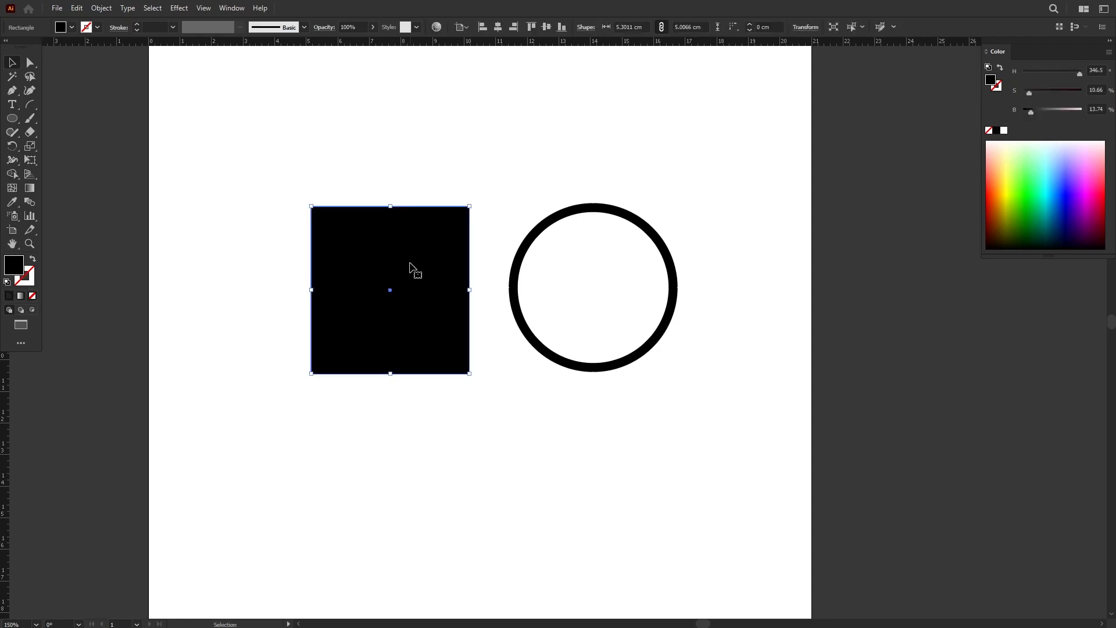
{"action": "double_click", "coordinate": [14, 268]}
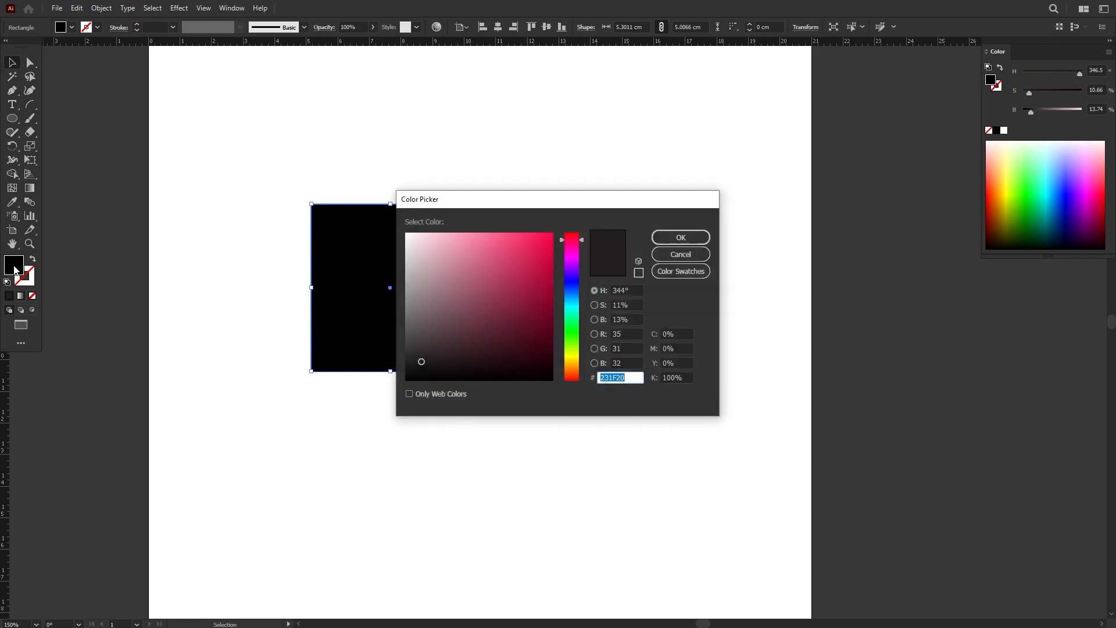
{"action": "mouse_move", "coordinate": [511, 293]}
{"action": "left_mouse_down"}
{"action": "mouse_move", "coordinate": [518, 258]}
{"action": "mouse_move", "coordinate": [540, 281]}
{"action": "mouse_move", "coordinate": [531, 265]}
{"action": "left_mouse_up"}
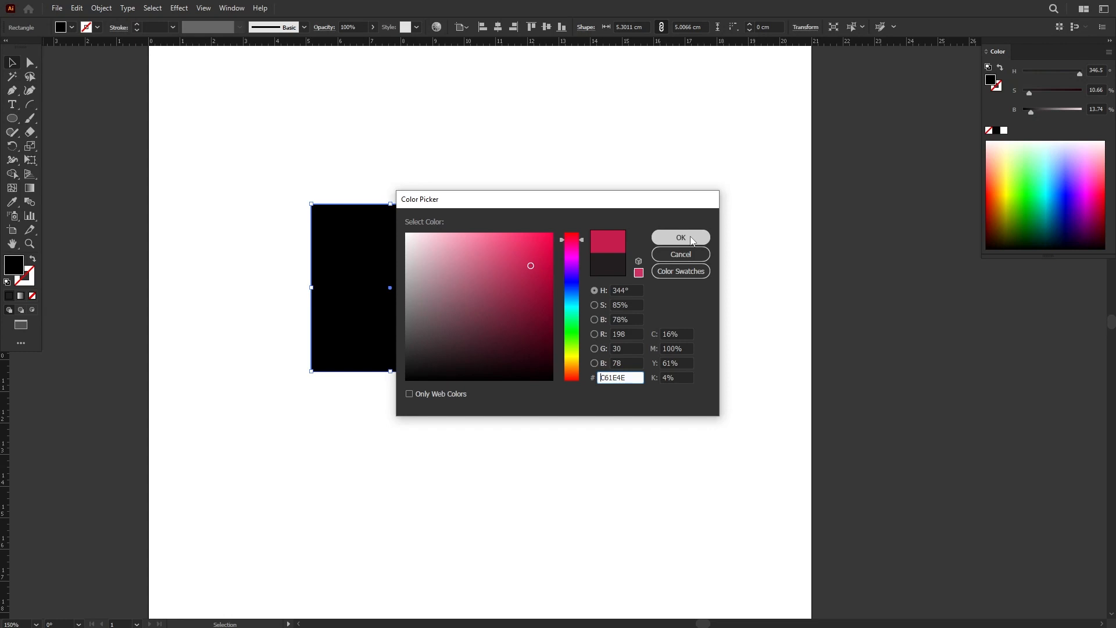
{"action": "left_click", "coordinate": [681, 237]}
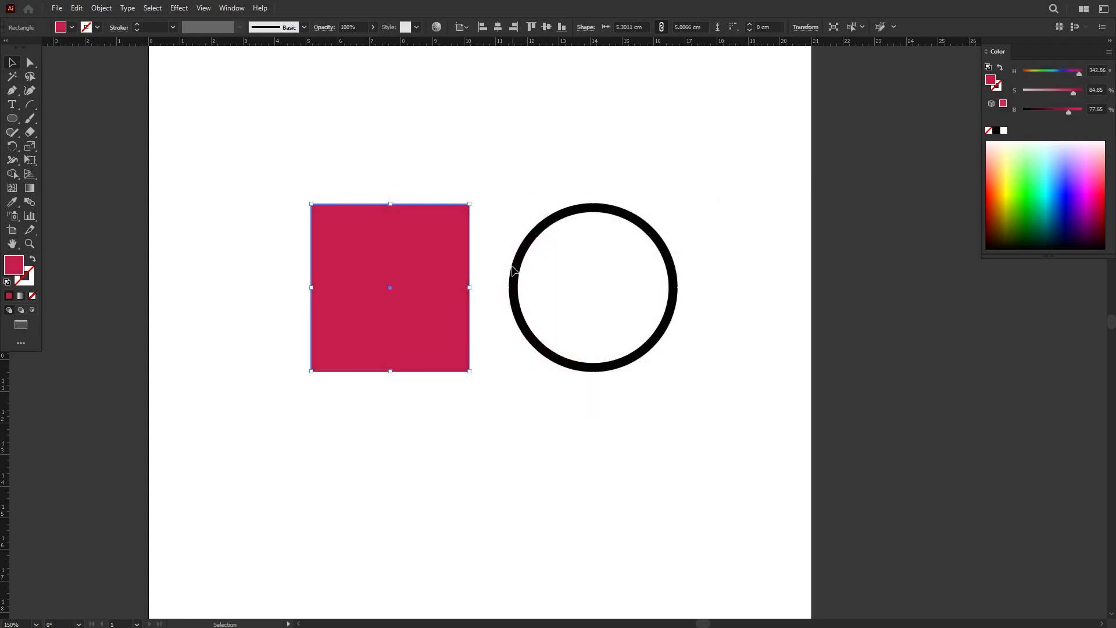
Step: Shift the circle slightly closer to the square and change its black stroke to a bright orange-red
{"action": "left_click_drag", "start_coordinate": [517, 261], "coordinate": [514, 256]}
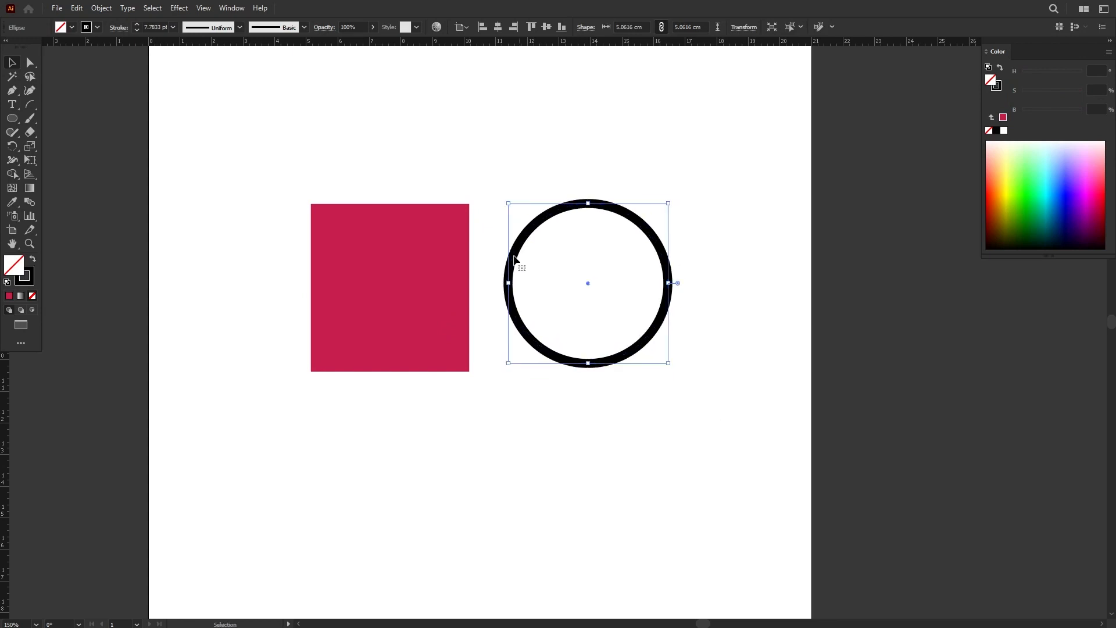
{"action": "left_click", "coordinate": [32, 282]}
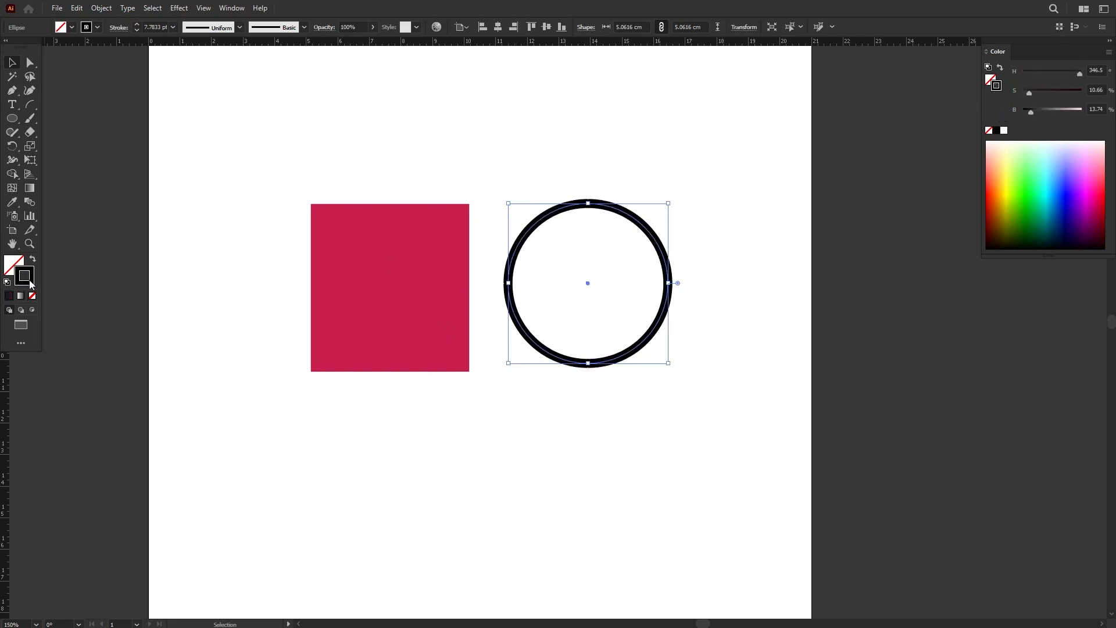
{"action": "double_click", "coordinate": [31, 283]}
{"action": "left_click_drag", "start_coordinate": [571, 329], "coordinate": [572, 379]}
{"action": "mouse_move", "coordinate": [521, 292]}
{"action": "left_mouse_down"}
{"action": "mouse_move", "coordinate": [568, 267]}
{"action": "mouse_move", "coordinate": [571, 223]}
{"action": "left_mouse_up"}
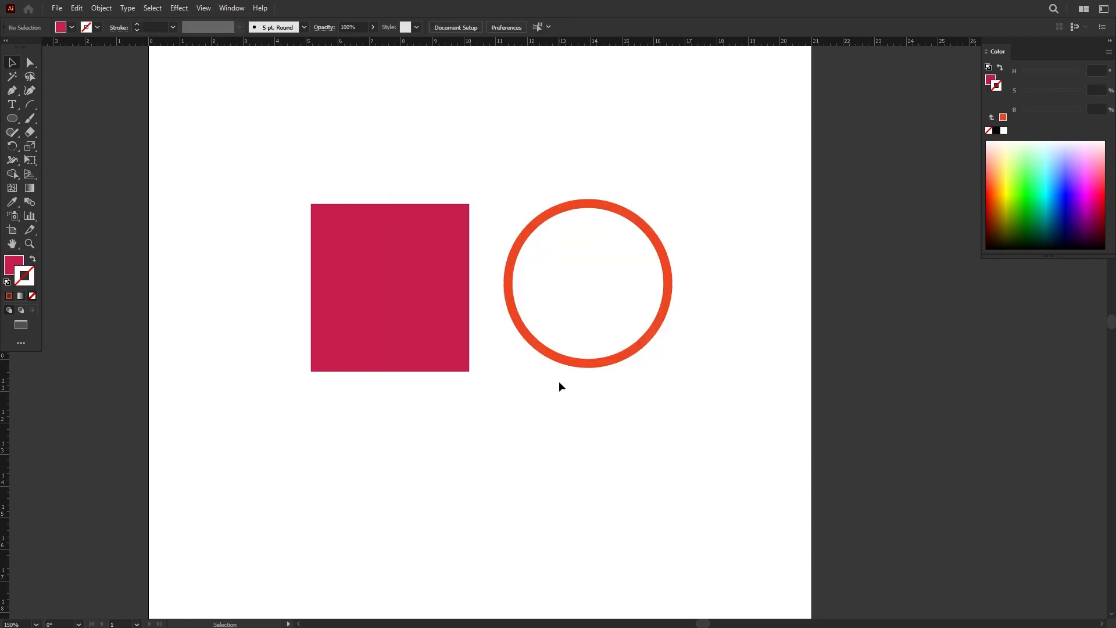
Step: Give the crimson square a yellow stroke with a hue of about 57°, full saturation and full brightness
{"action": "left_click", "coordinate": [375, 257]}
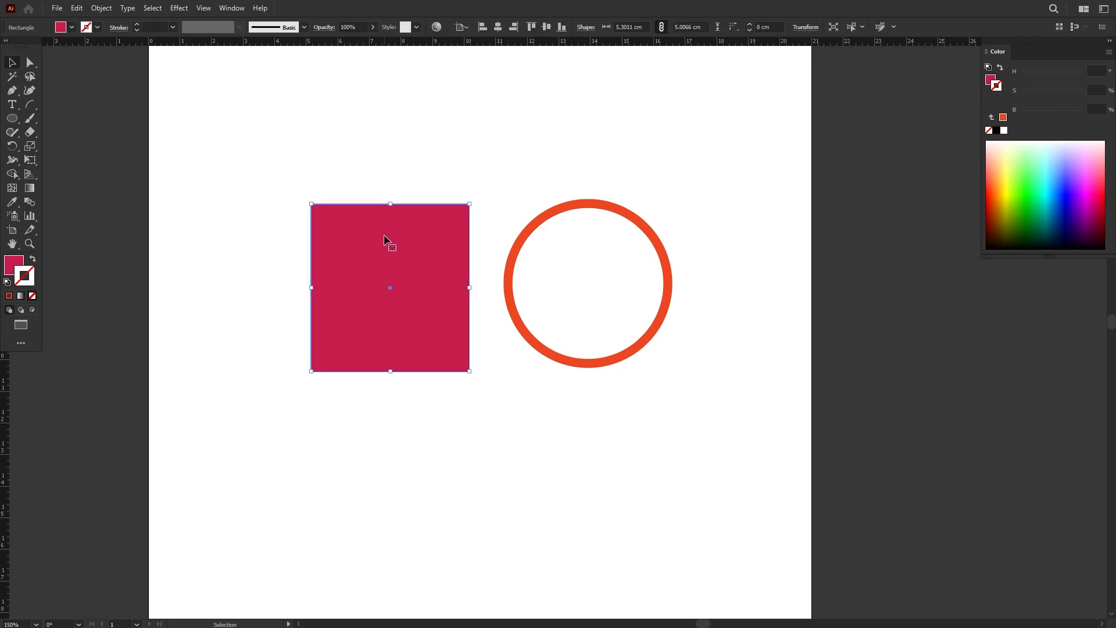
{"action": "left_click", "coordinate": [13, 263]}
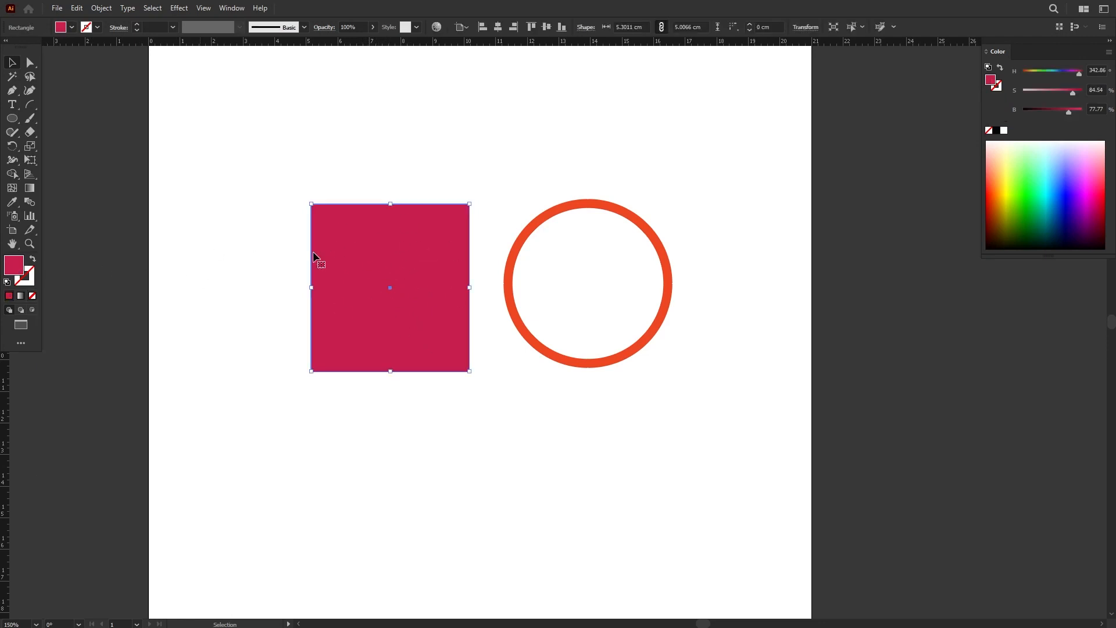
{"action": "left_click", "coordinate": [31, 278]}
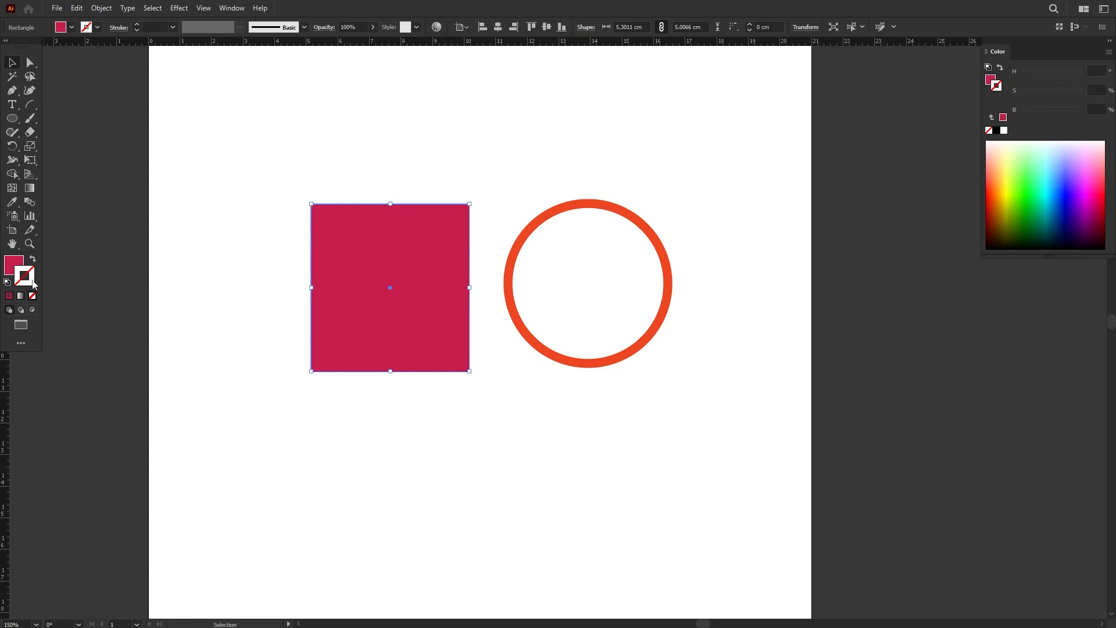
{"action": "double_click", "coordinate": [33, 284]}
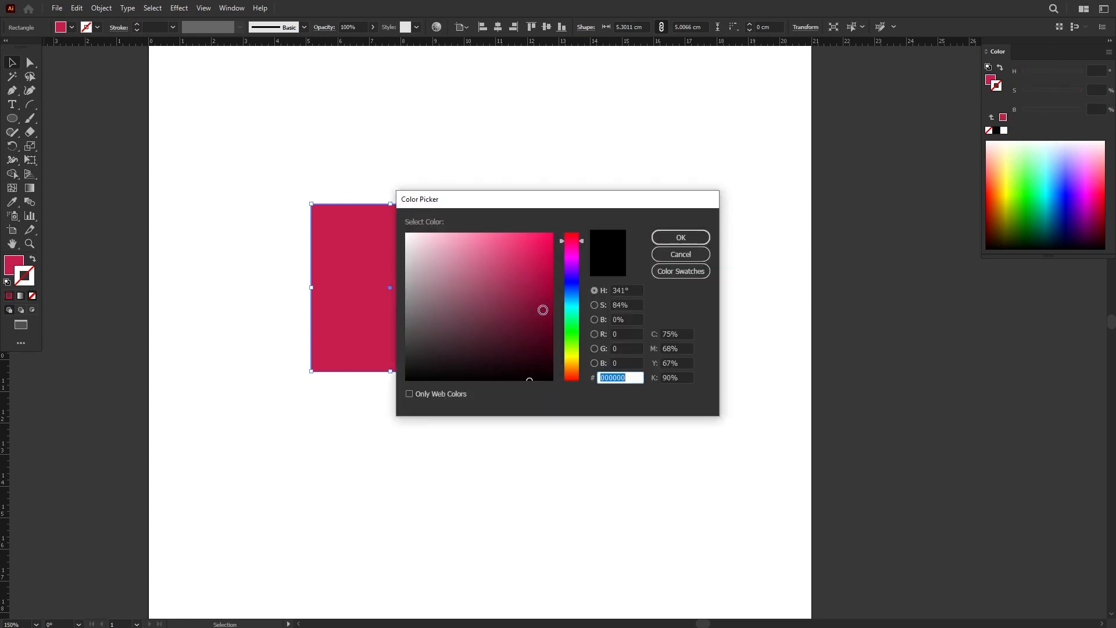
{"action": "mouse_move", "coordinate": [572, 279]}
{"action": "left_mouse_down"}
{"action": "mouse_move", "coordinate": [573, 350]}
{"action": "mouse_move", "coordinate": [566, 223]}
{"action": "left_mouse_up"}
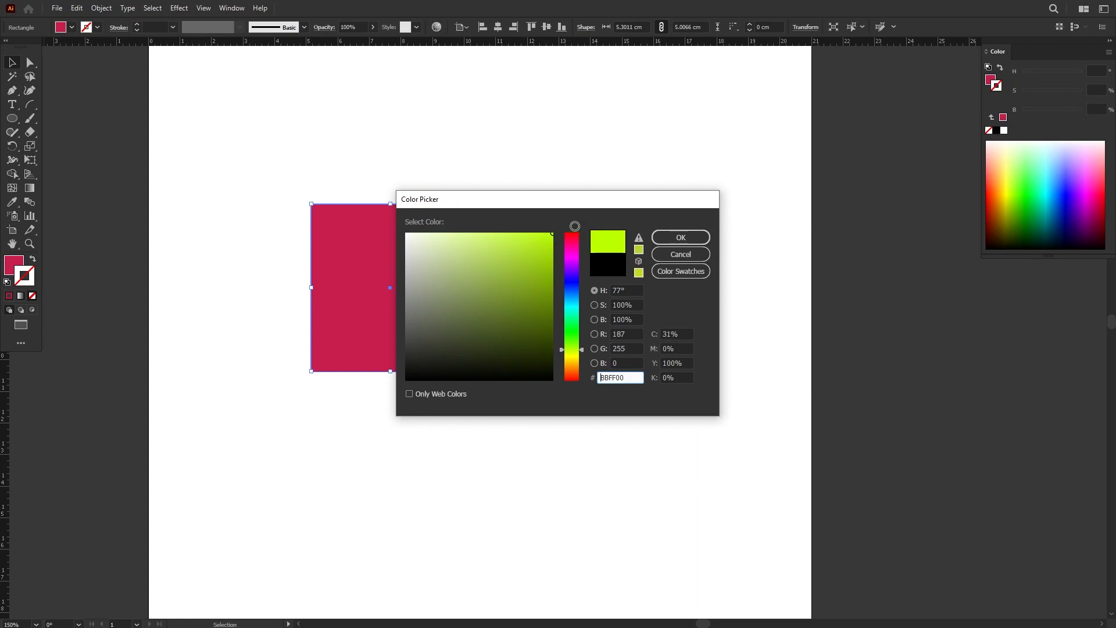
{"action": "left_click_drag", "start_coordinate": [574, 353], "coordinate": [573, 357]}
{"action": "left_click", "coordinate": [668, 236]}
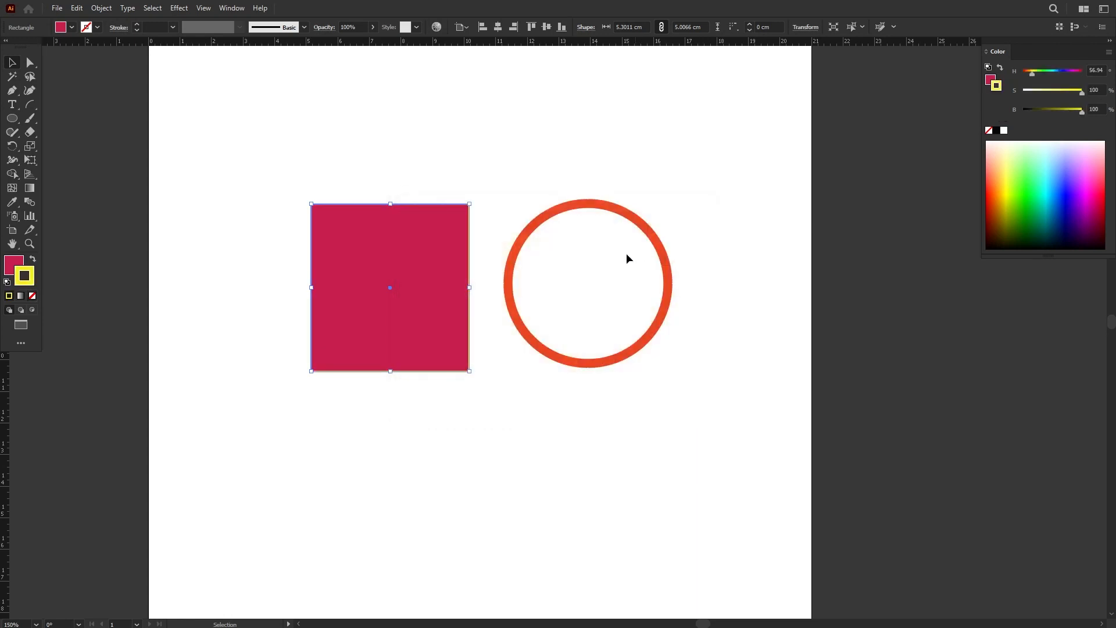
Step: Set the weight of the square's yellow stroke to 15 pt
{"action": "left_click", "coordinate": [356, 249]}
{"action": "left_click", "coordinate": [413, 152]}
{"action": "left_click", "coordinate": [381, 254]}
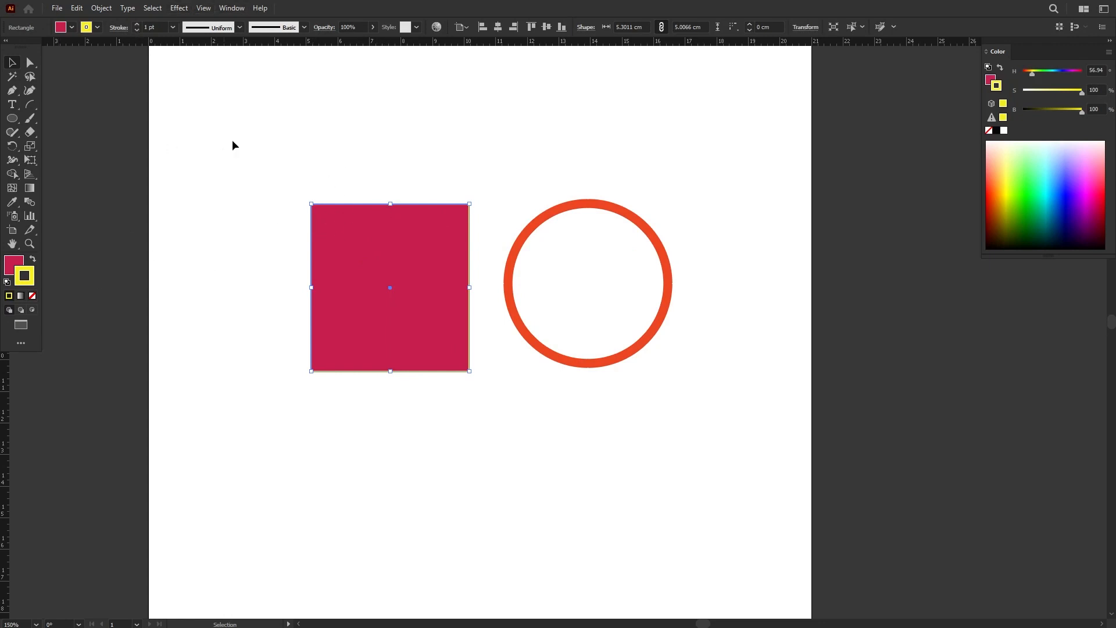
{"action": "left_click", "coordinate": [138, 24]}
{"action": "left_click", "coordinate": [137, 24]}
{"action": "left_click", "coordinate": [137, 24]}
{"action": "left_click", "coordinate": [137, 24]}
{"action": "left_click", "coordinate": [138, 24]}
{"action": "left_click", "coordinate": [138, 24]}
{"action": "left_click", "coordinate": [138, 24]}
{"action": "double_click", "coordinate": [138, 24]}
{"action": "left_click", "coordinate": [138, 24]}
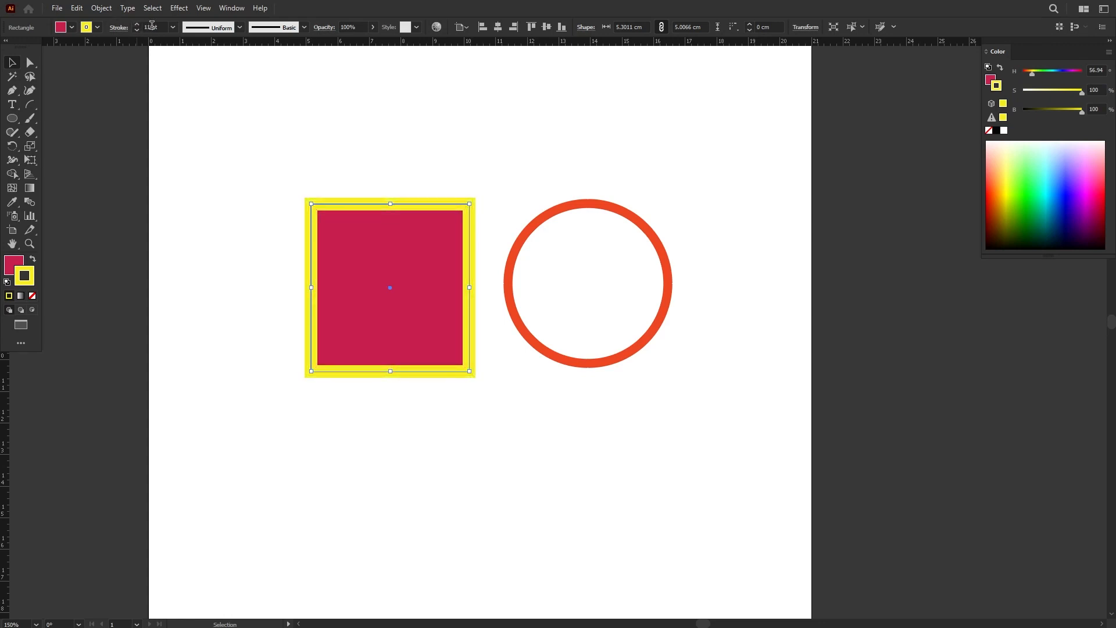
{"action": "type", "text": "15"}
{"action": "key", "text": "Return"}
{"action": "left_click", "coordinate": [389, 165]}
Step: Shift the square slightly away from the circle, remove its yellow stroke and make its fill the active colour attribute
{"action": "left_click_drag", "start_coordinate": [415, 269], "coordinate": [378, 262]}
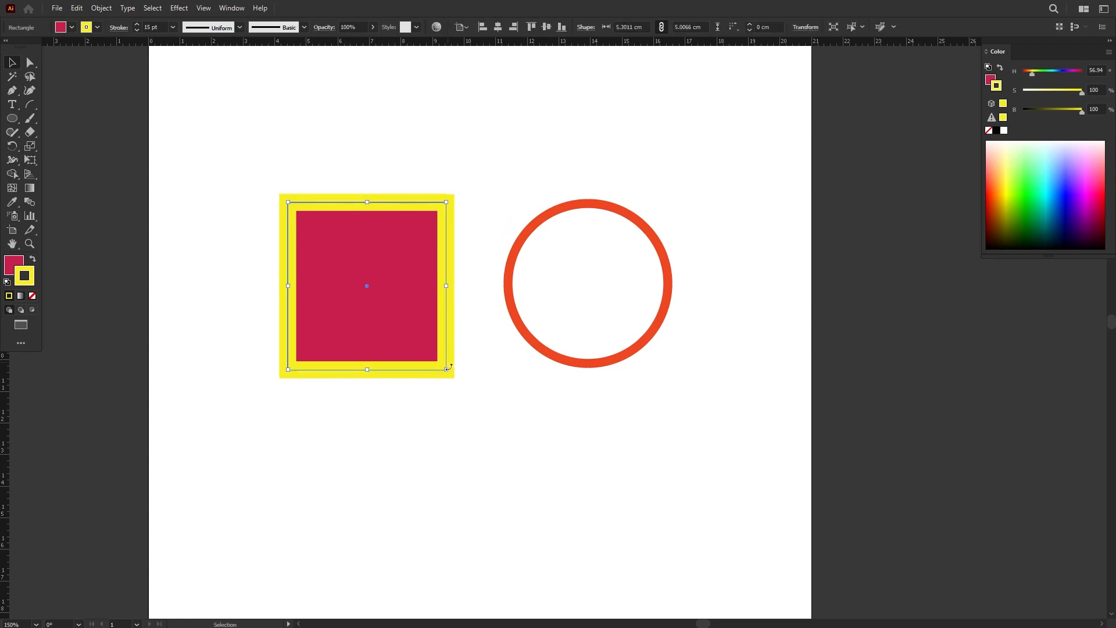
{"action": "left_click_drag", "start_coordinate": [358, 225], "coordinate": [386, 207]}
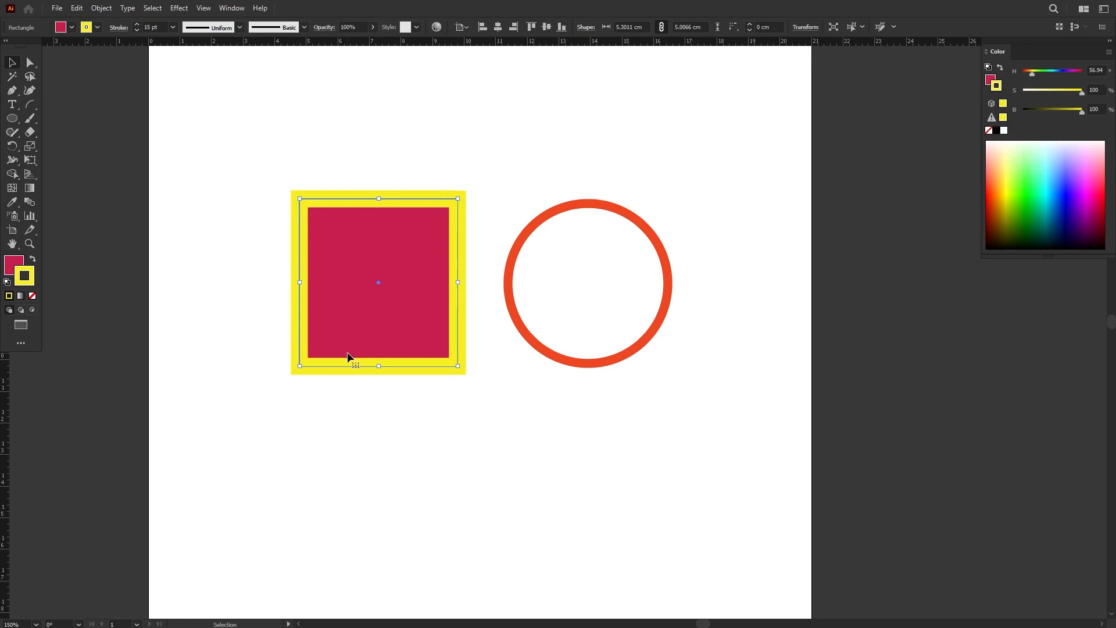
{"action": "left_click", "coordinate": [32, 297]}
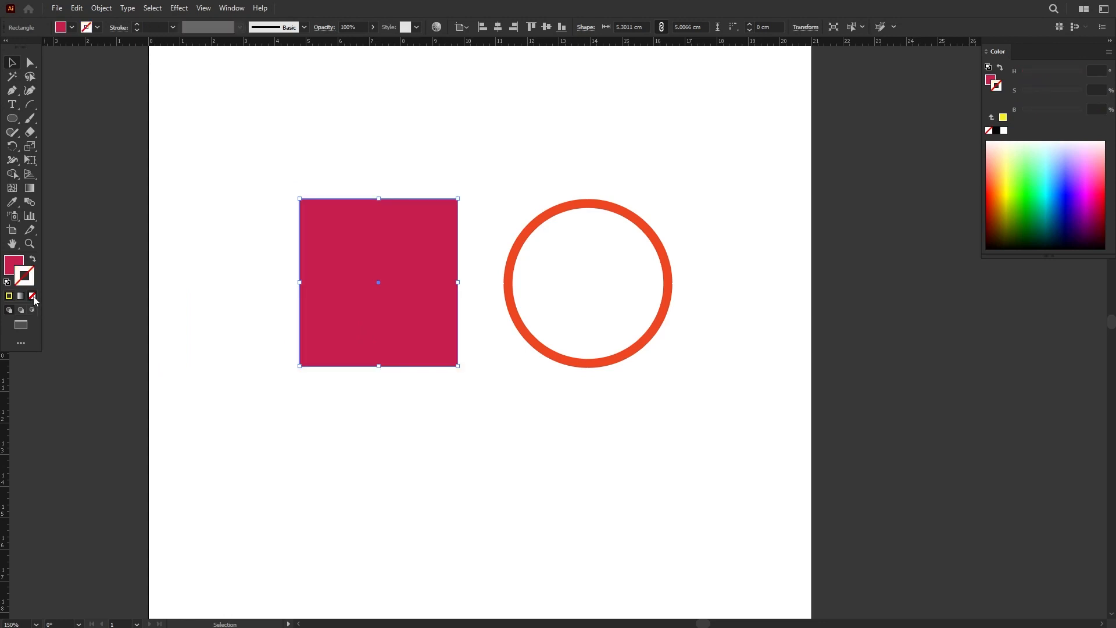
{"action": "left_click", "coordinate": [18, 266]}
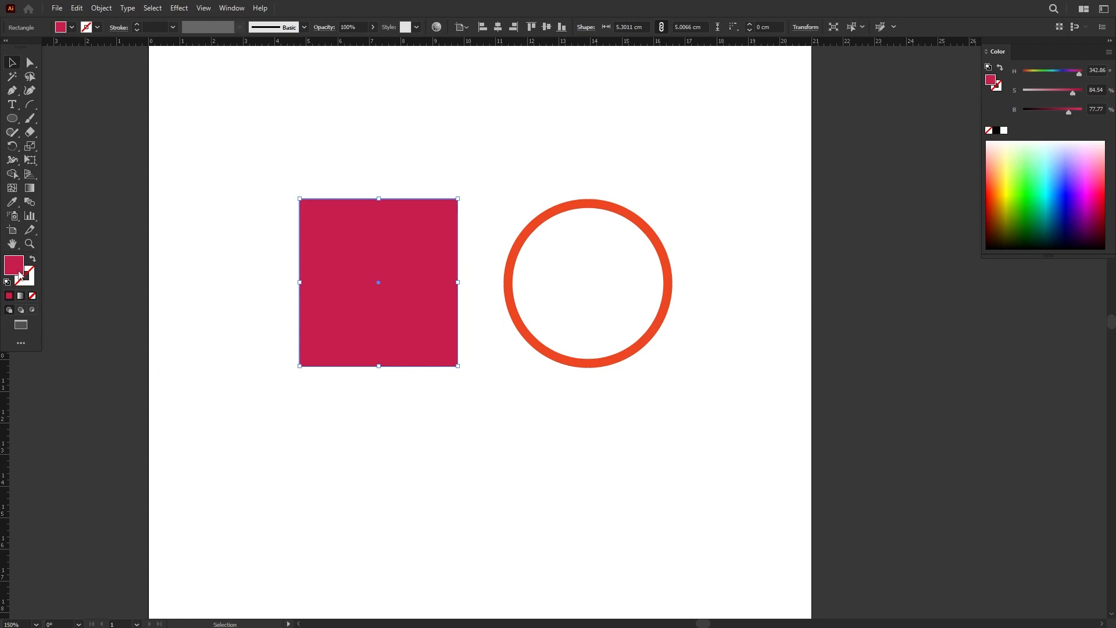
Step: Float the Color controls beside the circle and enlarge their colour spectrum
{"action": "mouse_move", "coordinate": [391, 291]}
{"action": "left_mouse_down"}
{"action": "mouse_move", "coordinate": [403, 293]}
{"action": "mouse_move", "coordinate": [391, 301]}
{"action": "left_mouse_up"}
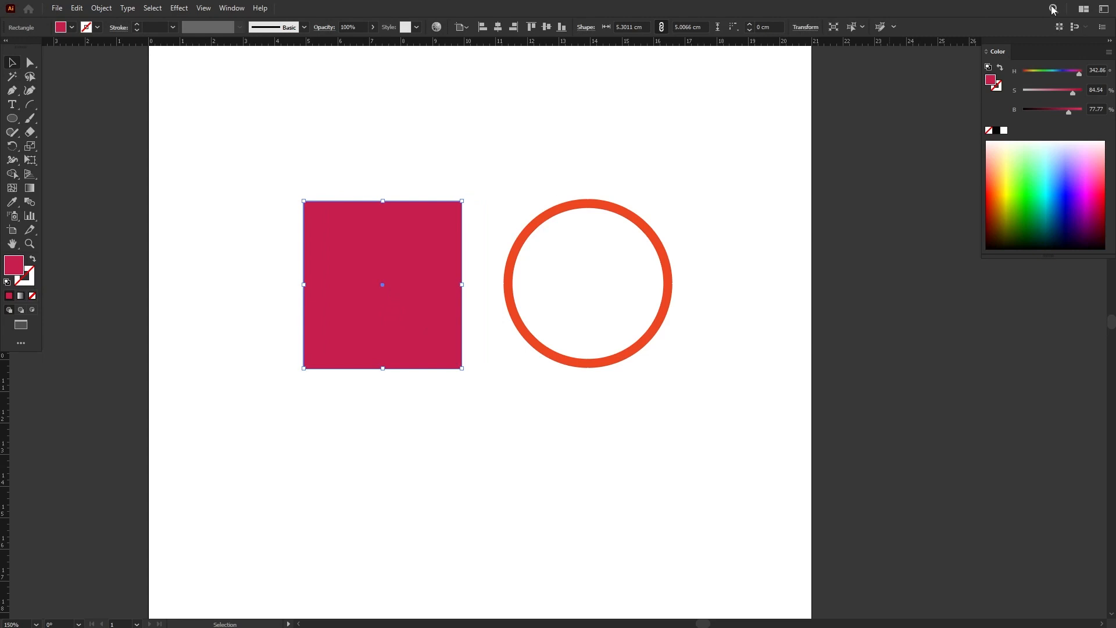
{"action": "left_click_drag", "start_coordinate": [998, 51], "coordinate": [741, 140]}
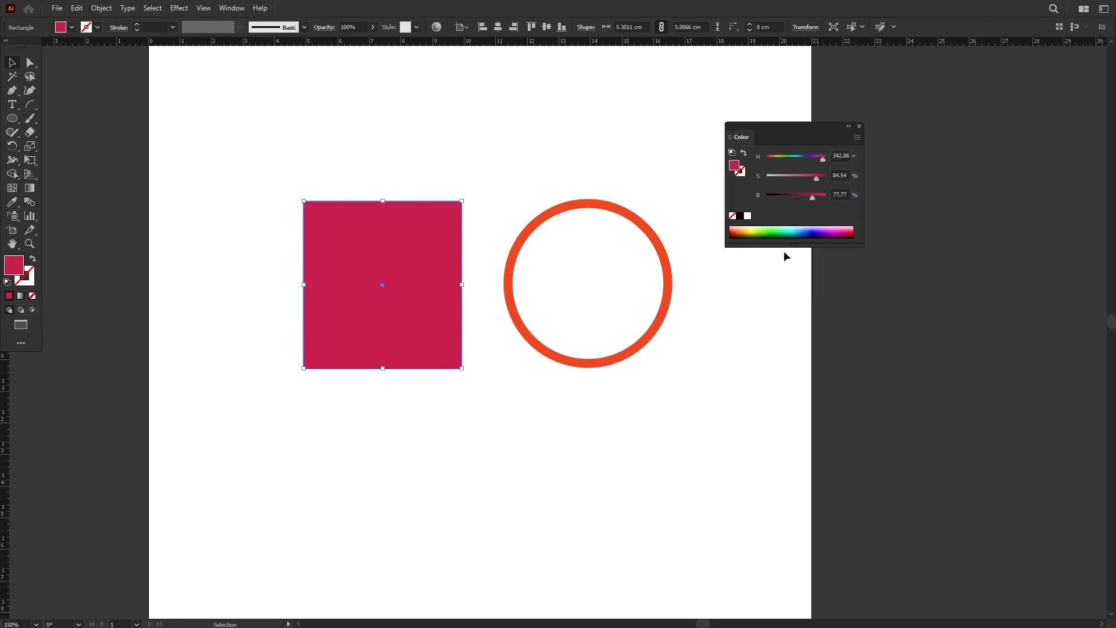
{"action": "left_click_drag", "start_coordinate": [792, 247], "coordinate": [793, 347]}
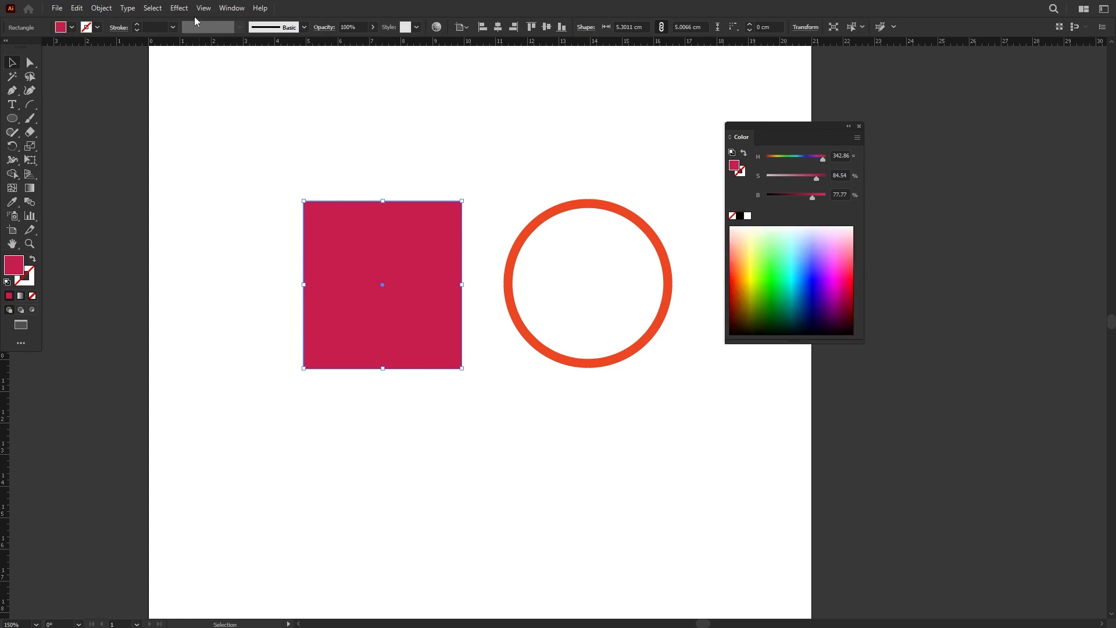
{"action": "left_click", "coordinate": [232, 8]}
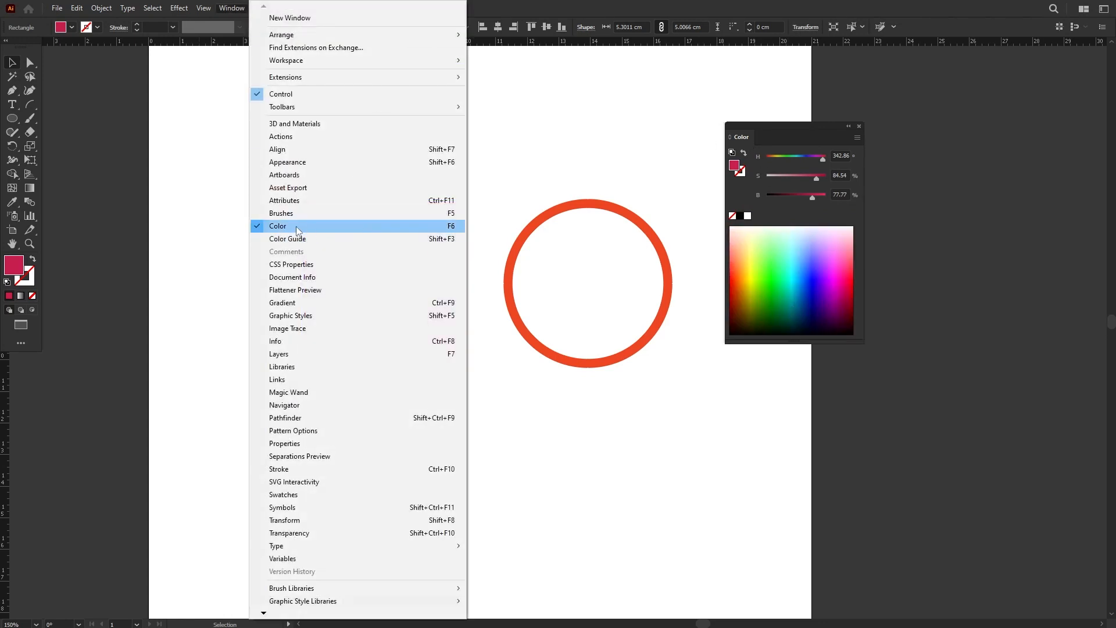
{"action": "left_click", "coordinate": [463, 225]}
Step: Recolour the square's fill blue with hue 217°, saturation 82% and brightness 83%, keeping the HSB colour model
{"action": "mouse_move", "coordinate": [404, 265]}
{"action": "left_mouse_down"}
{"action": "mouse_move", "coordinate": [412, 254]}
{"action": "mouse_move", "coordinate": [407, 268]}
{"action": "left_mouse_up"}
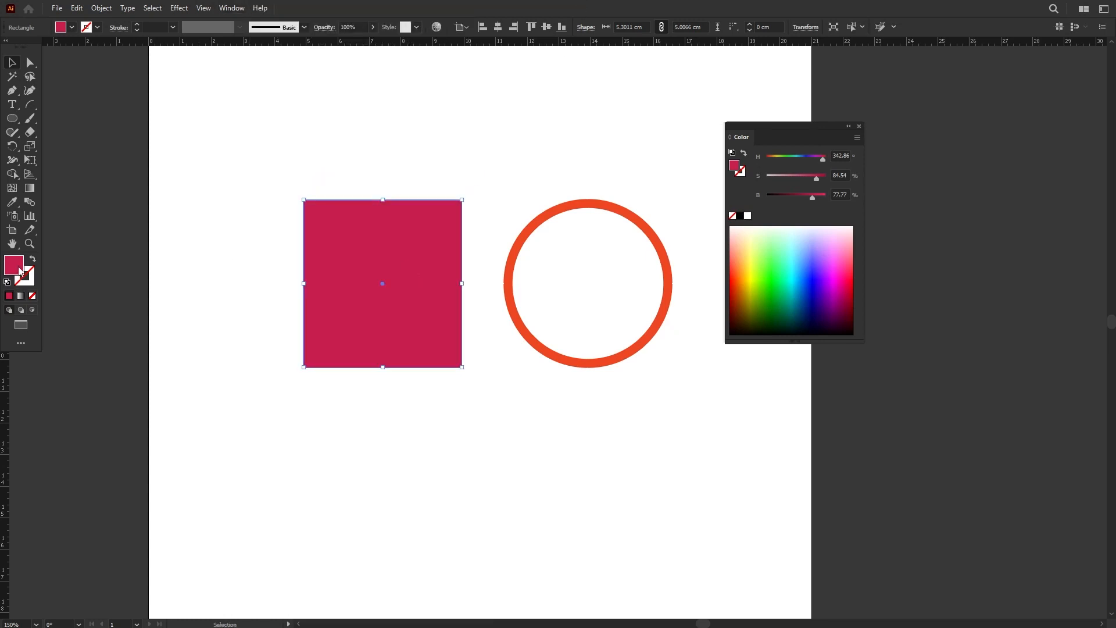
{"action": "left_click", "coordinate": [776, 283]}
{"action": "left_click_drag", "start_coordinate": [775, 283], "coordinate": [786, 242]}
{"action": "mouse_move", "coordinate": [804, 180]}
{"action": "left_mouse_down"}
{"action": "mouse_move", "coordinate": [818, 178]}
{"action": "mouse_move", "coordinate": [789, 177]}
{"action": "mouse_move", "coordinate": [815, 177]}
{"action": "mouse_move", "coordinate": [797, 197]}
{"action": "mouse_move", "coordinate": [817, 195]}
{"action": "mouse_move", "coordinate": [801, 160]}
{"action": "left_mouse_up"}
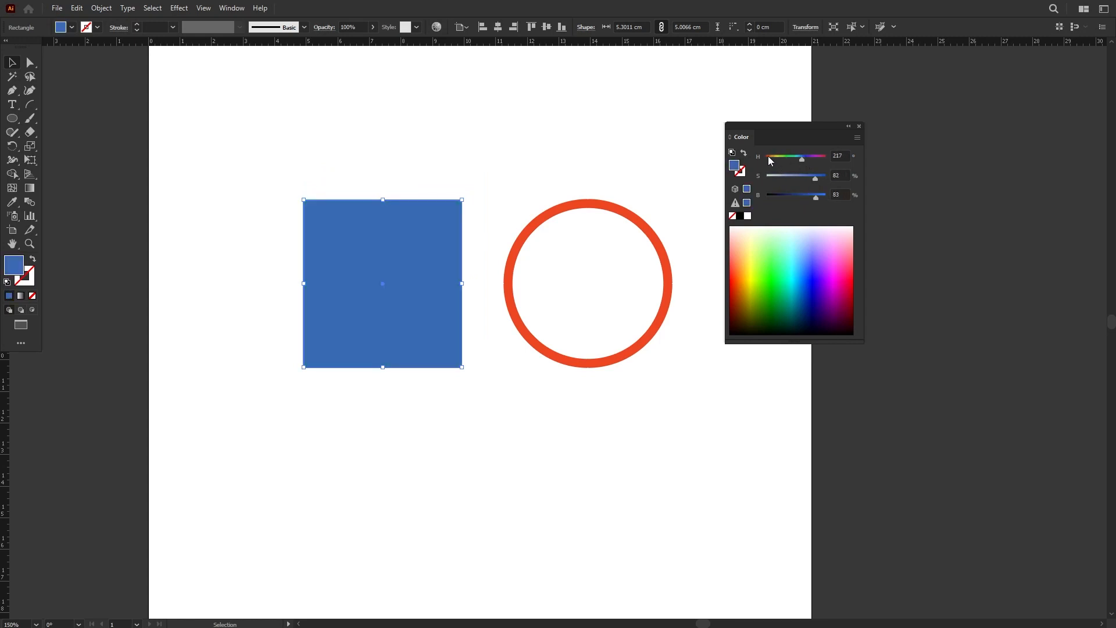
{"action": "left_click", "coordinate": [858, 138]}
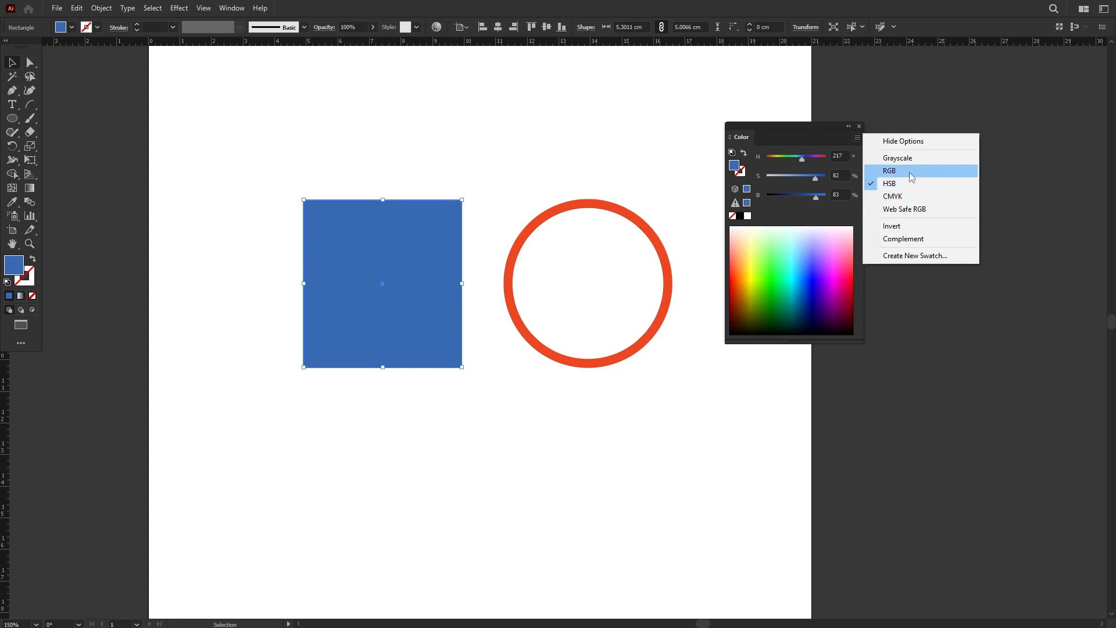
{"action": "left_click", "coordinate": [904, 190]}
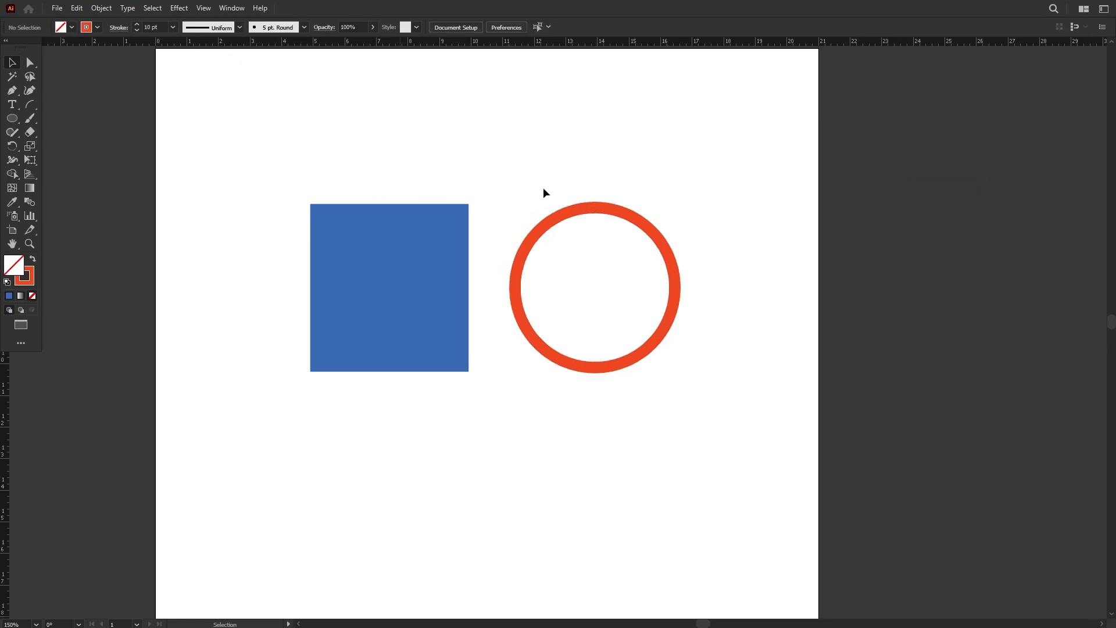
Step: Open the floating Stroke settings for the orange-red circle, show their full options and place them beside the circle
{"action": "mouse_move", "coordinate": [602, 218]}
{"action": "left_mouse_down"}
{"action": "mouse_move", "coordinate": [625, 214]}
{"action": "mouse_move", "coordinate": [604, 206]}
{"action": "left_mouse_up"}
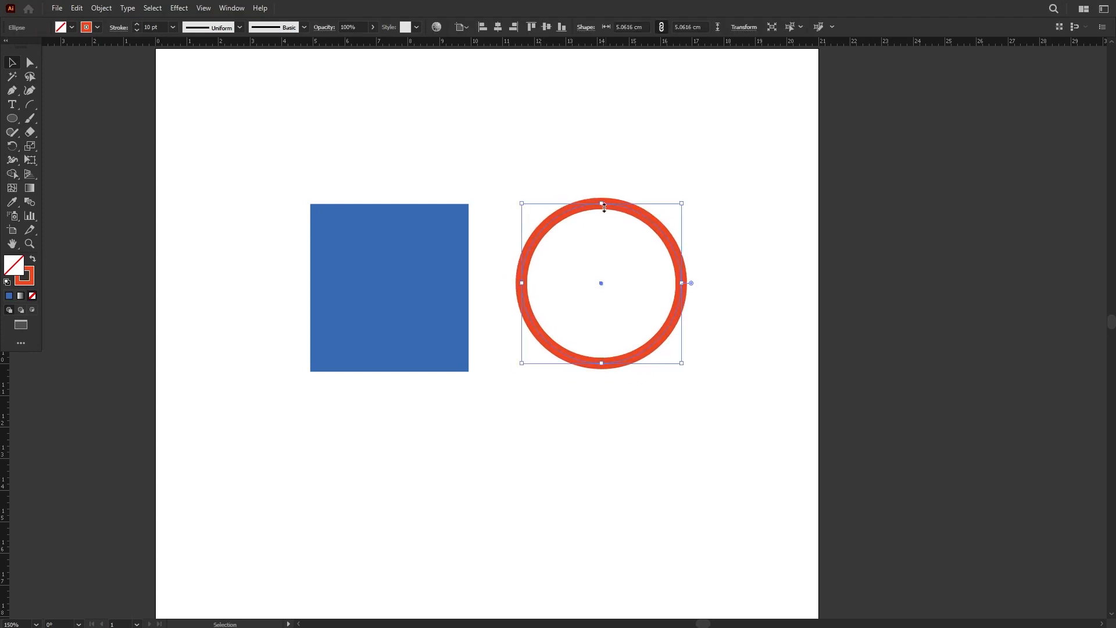
{"action": "left_click", "coordinate": [121, 30]}
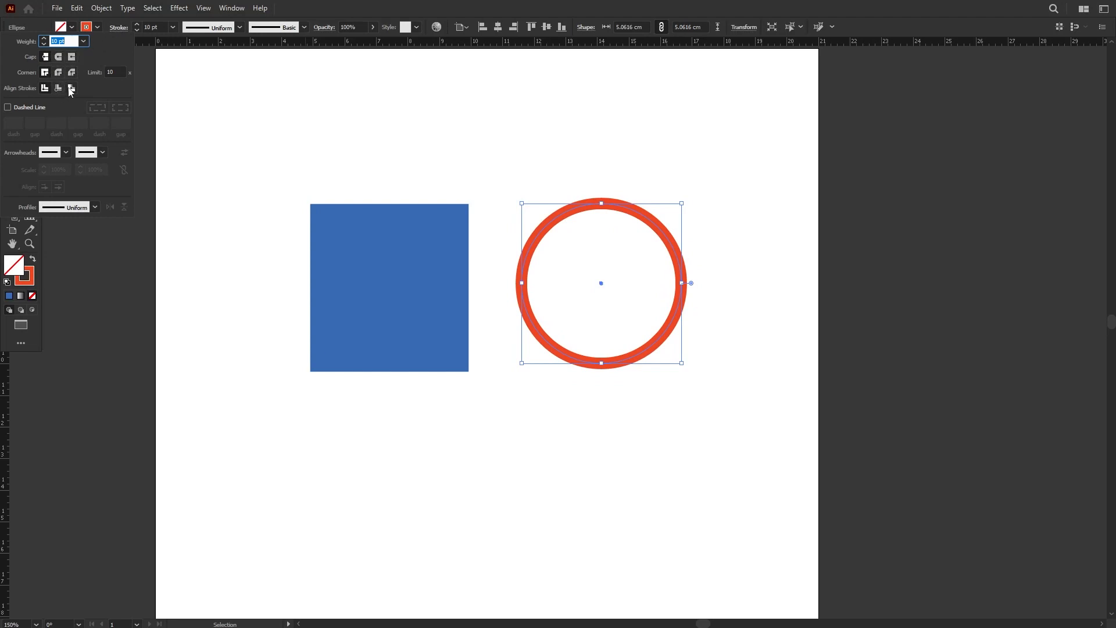
{"action": "left_click", "coordinate": [232, 8]}
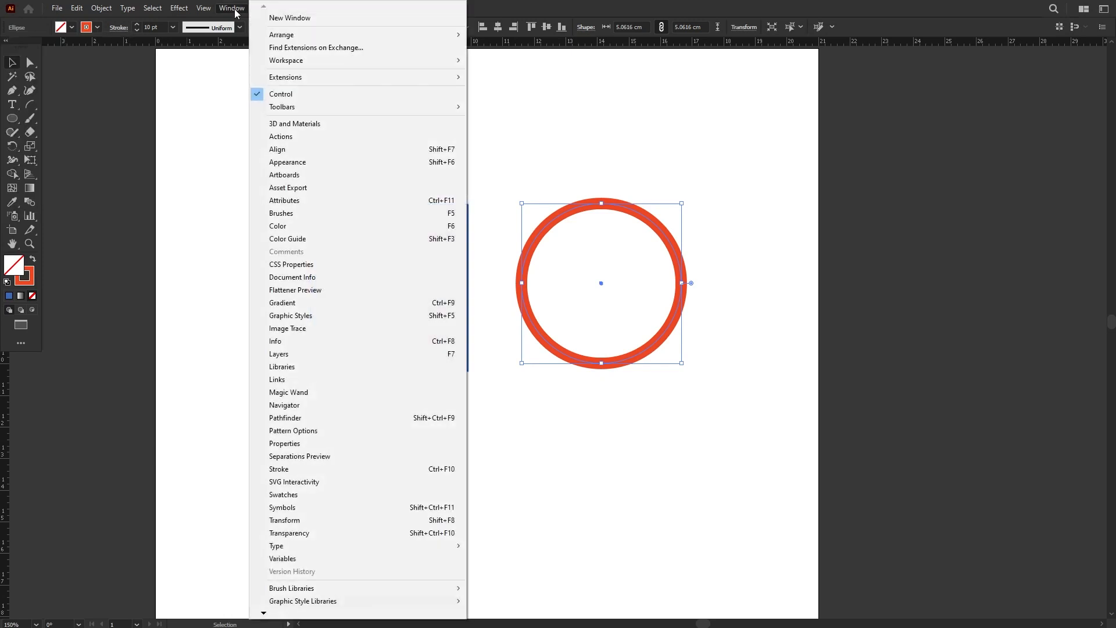
{"action": "left_click", "coordinate": [323, 471]}
{"action": "mouse_move", "coordinate": [732, 174]}
{"action": "left_mouse_down"}
{"action": "mouse_move", "coordinate": [761, 217]}
{"action": "mouse_move", "coordinate": [718, 343]}
{"action": "left_mouse_up"}
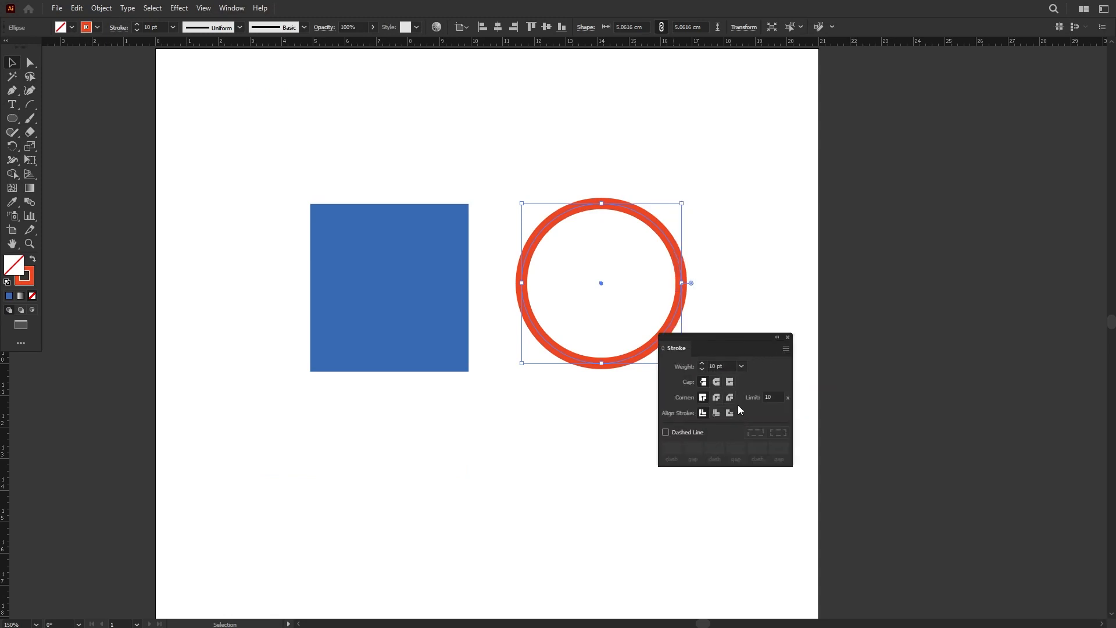
{"action": "left_click", "coordinate": [785, 349]}
{"action": "left_click", "coordinate": [816, 355]}
{"action": "mouse_move", "coordinate": [734, 340]}
{"action": "left_mouse_down"}
{"action": "mouse_move", "coordinate": [800, 157]}
{"action": "mouse_move", "coordinate": [789, 178]}
{"action": "left_mouse_up"}
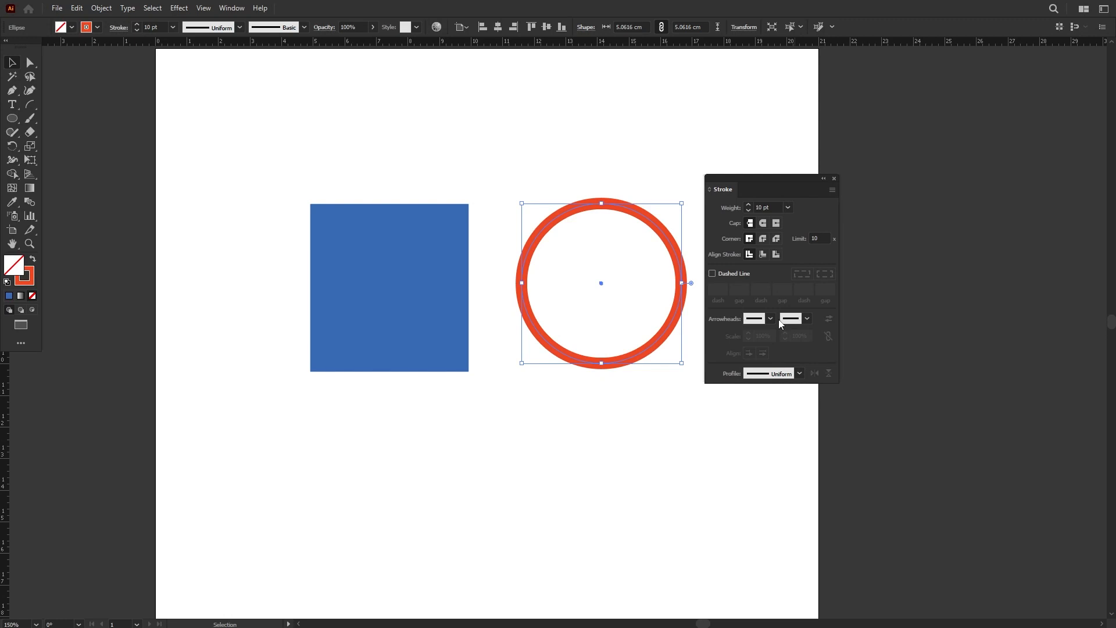
Step: Try a heavier stroke weight on the circle and set it back to 10 pt
{"action": "left_click_drag", "start_coordinate": [721, 204], "coordinate": [710, 205]}
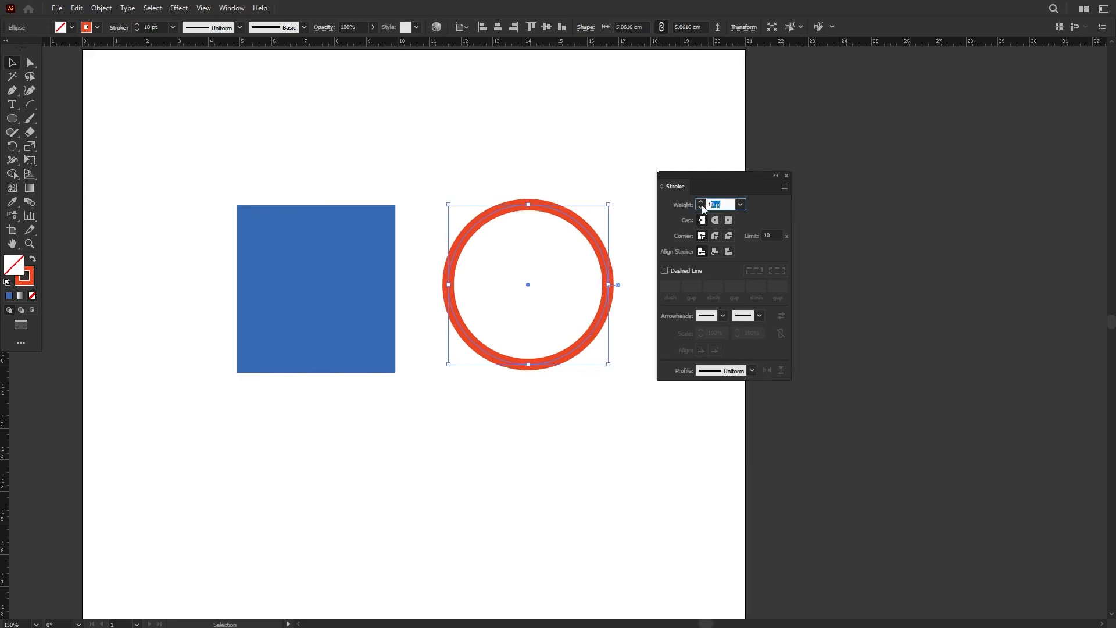
{"action": "left_click", "coordinate": [702, 203]}
{"action": "left_click", "coordinate": [701, 202]}
{"action": "left_click", "coordinate": [700, 208]}
{"action": "left_click", "coordinate": [700, 207]}
Step: Draw a straight horizontal line about 9.94 cm long above the square and circle, and select it
{"action": "left_click", "coordinate": [30, 104]}
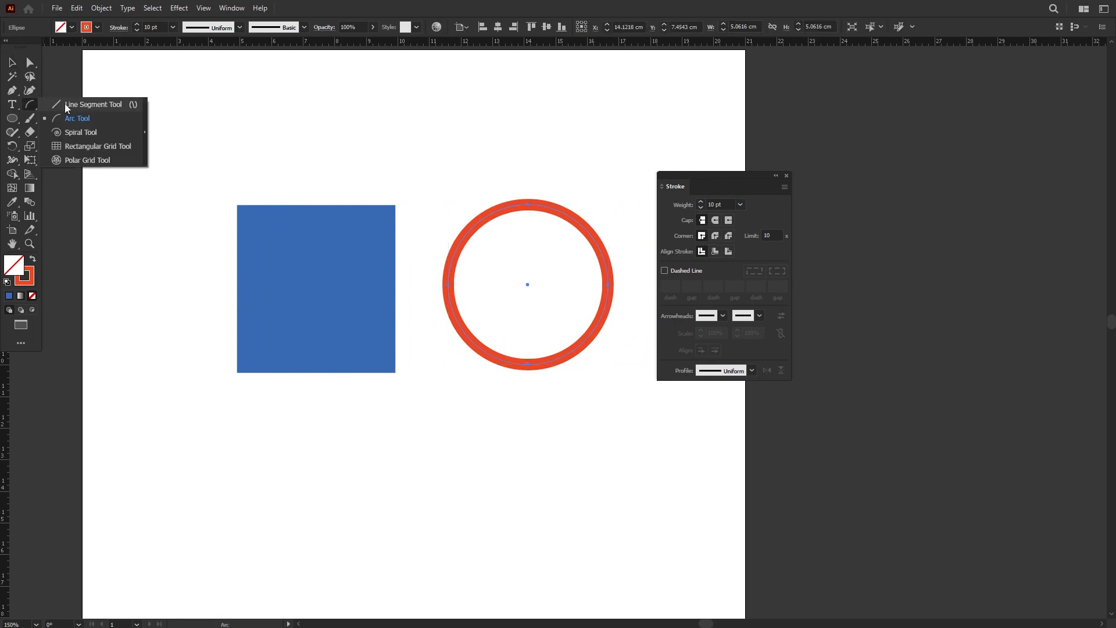
{"action": "left_click", "coordinate": [100, 110]}
{"action": "left_click_drag", "start_coordinate": [218, 127], "coordinate": [532, 128]}
{"action": "scroll", "coordinate": [527, 244], "scroll_direction": "up", "scroll_amount": 2}
{"action": "left_click_drag", "start_coordinate": [528, 244], "coordinate": [534, 258]}
{"action": "scroll", "coordinate": [530, 232], "scroll_direction": "up", "scroll_amount": 3}
{"action": "left_click_drag", "start_coordinate": [642, 280], "coordinate": [550, 278]}
{"action": "key", "text": "v"}
{"action": "key", "text": "ctrl+shift+a"}
{"action": "left_click", "coordinate": [531, 281]}
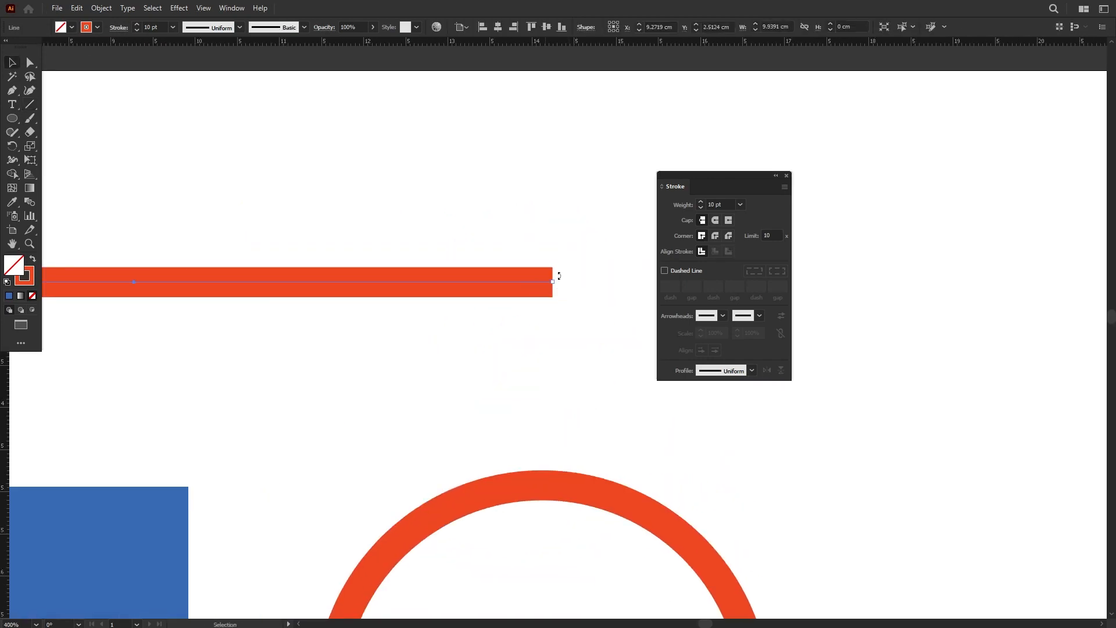
Step: Try a round cap on the ends of the horizontal line and set them to a projecting cap
{"action": "scroll", "coordinate": [553, 256], "scroll_direction": "up", "scroll_amount": 1}
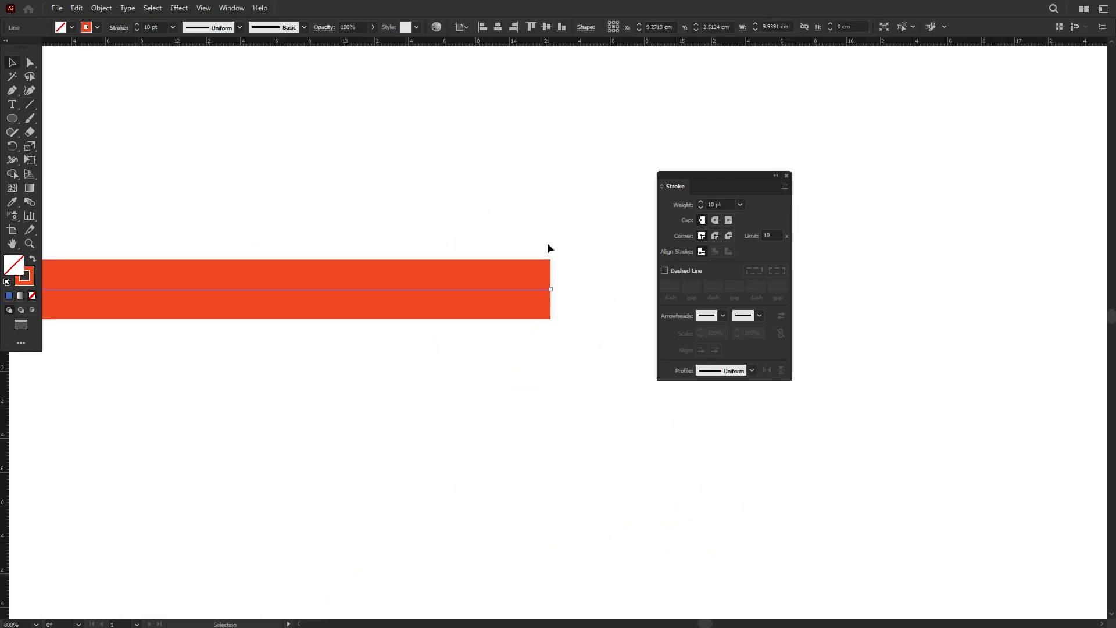
{"action": "left_click", "coordinate": [717, 222]}
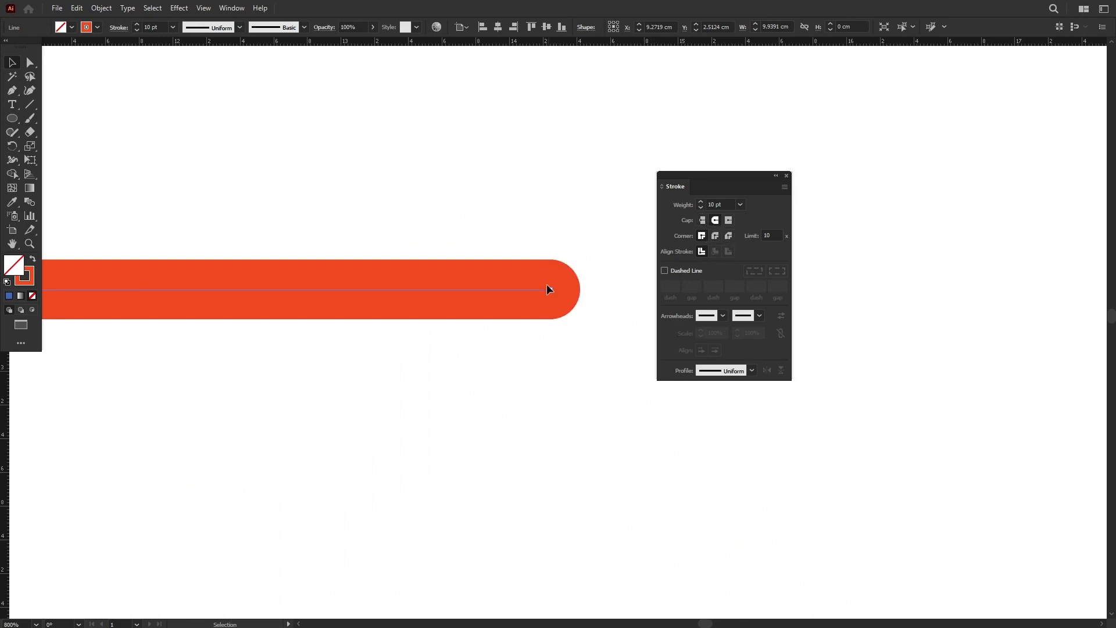
{"action": "left_click", "coordinate": [729, 221]}
{"action": "scroll", "coordinate": [547, 285], "scroll_direction": "down", "scroll_amount": 4}
Step: Select the blue square and swap its fill and stroke, giving it a blue outline with no fill
{"action": "left_click_drag", "start_coordinate": [541, 281], "coordinate": [616, 231]}
{"action": "left_click", "coordinate": [569, 262]}
{"action": "left_click_drag", "start_coordinate": [509, 184], "coordinate": [484, 313]}
{"action": "left_click_drag", "start_coordinate": [501, 274], "coordinate": [413, 237]}
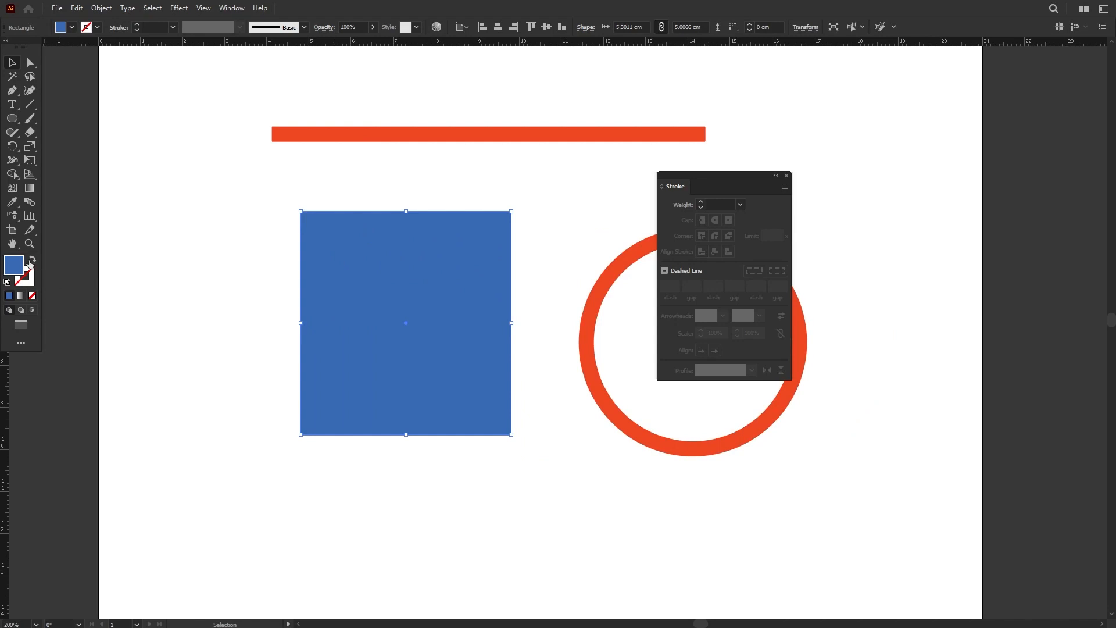
{"action": "left_click", "coordinate": [34, 261]}
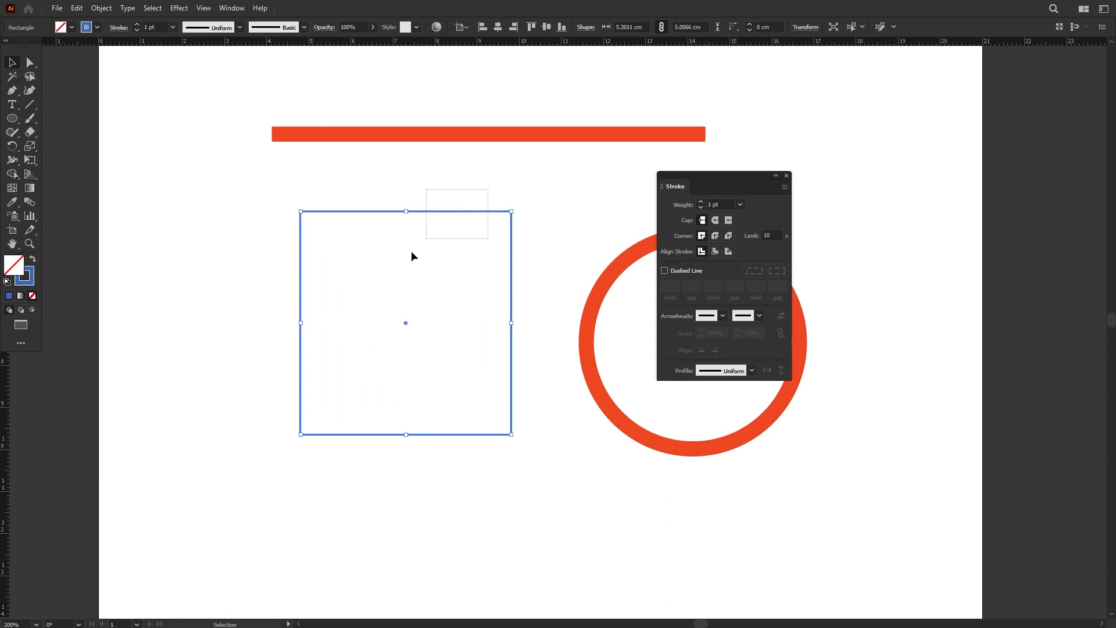
Step: Set the square's stroke weight to 6 pt
{"action": "scroll", "coordinate": [440, 254], "scroll_direction": "up", "scroll_amount": 1}
{"action": "left_click", "coordinate": [701, 202]}
{"action": "left_click", "coordinate": [701, 202]}
{"action": "left_click", "coordinate": [701, 202]}
{"action": "left_click", "coordinate": [701, 202]}
{"action": "left_click", "coordinate": [702, 202]}
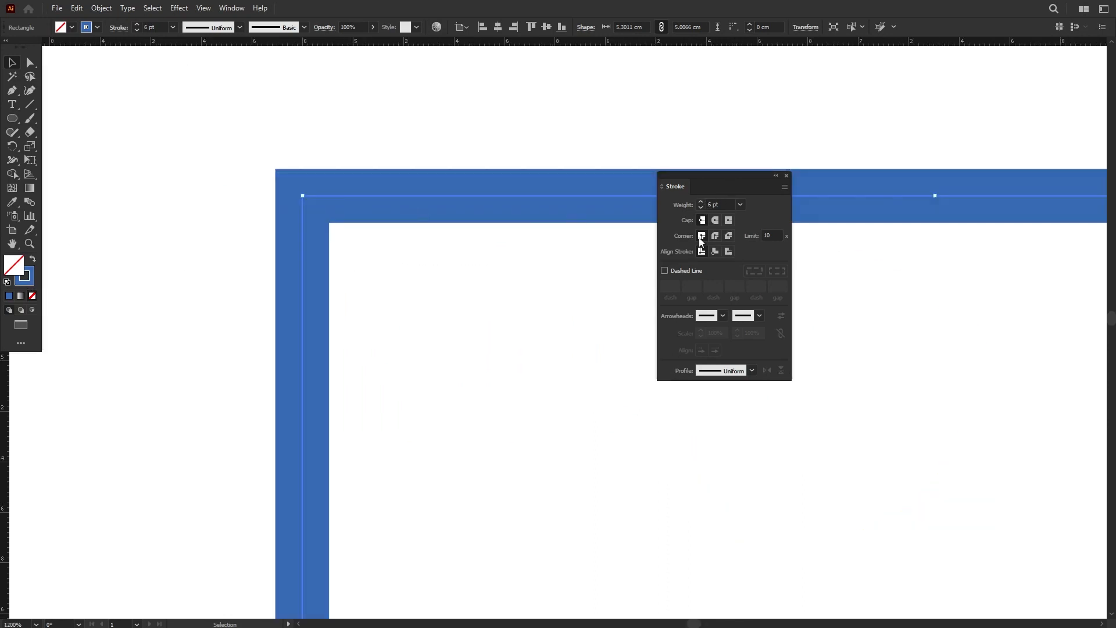
Step: Try the round and bevel corner joins on the square's stroke and return it to the miter join
{"action": "left_click", "coordinate": [715, 237]}
{"action": "left_click", "coordinate": [730, 237]}
{"action": "left_click", "coordinate": [716, 237]}
{"action": "left_click", "coordinate": [703, 237]}
{"action": "left_click", "coordinate": [716, 237]}
{"action": "left_click", "coordinate": [729, 237]}
{"action": "left_click", "coordinate": [716, 237]}
{"action": "left_click", "coordinate": [703, 237]}
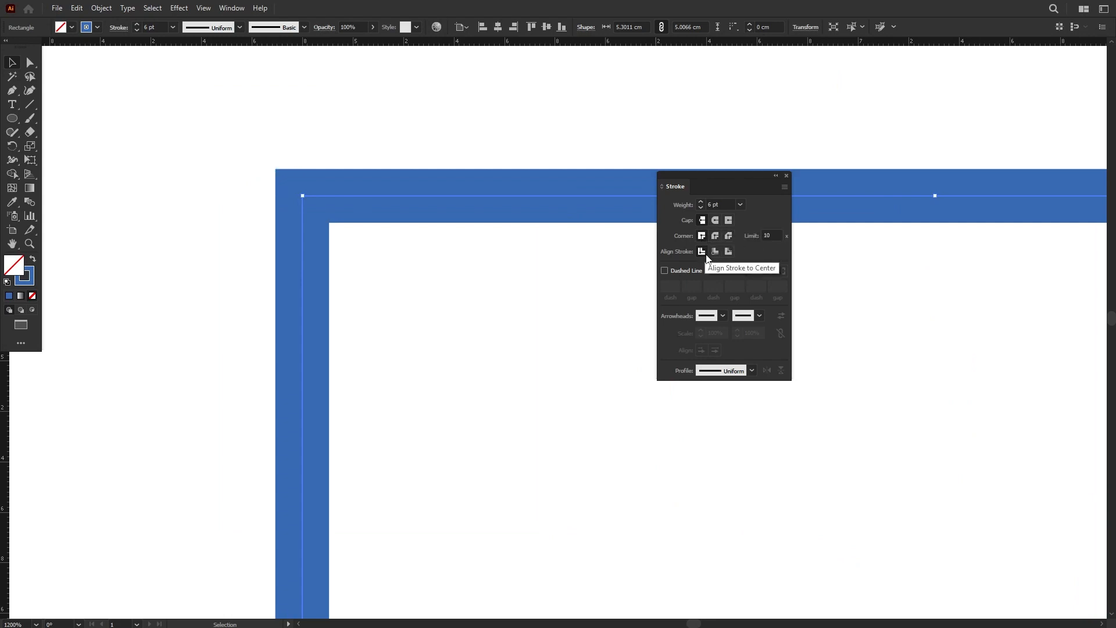
Step: Try aligning the square's stroke to the inside and the outside of its path
{"action": "left_click", "coordinate": [715, 251]}
{"action": "left_click", "coordinate": [728, 251]}
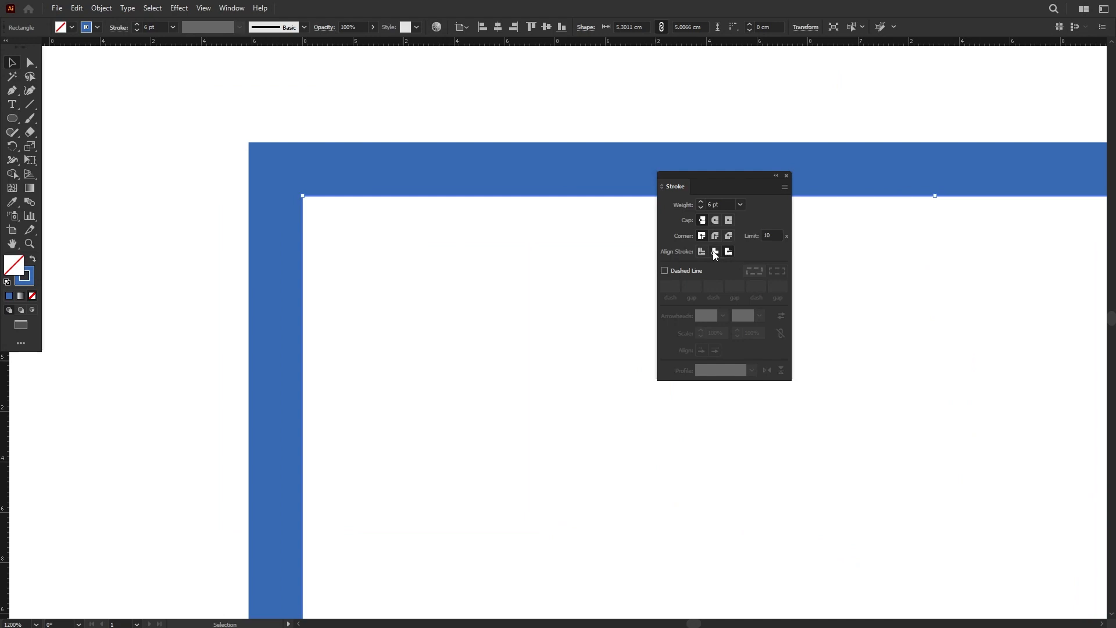
{"action": "left_click", "coordinate": [715, 251]}
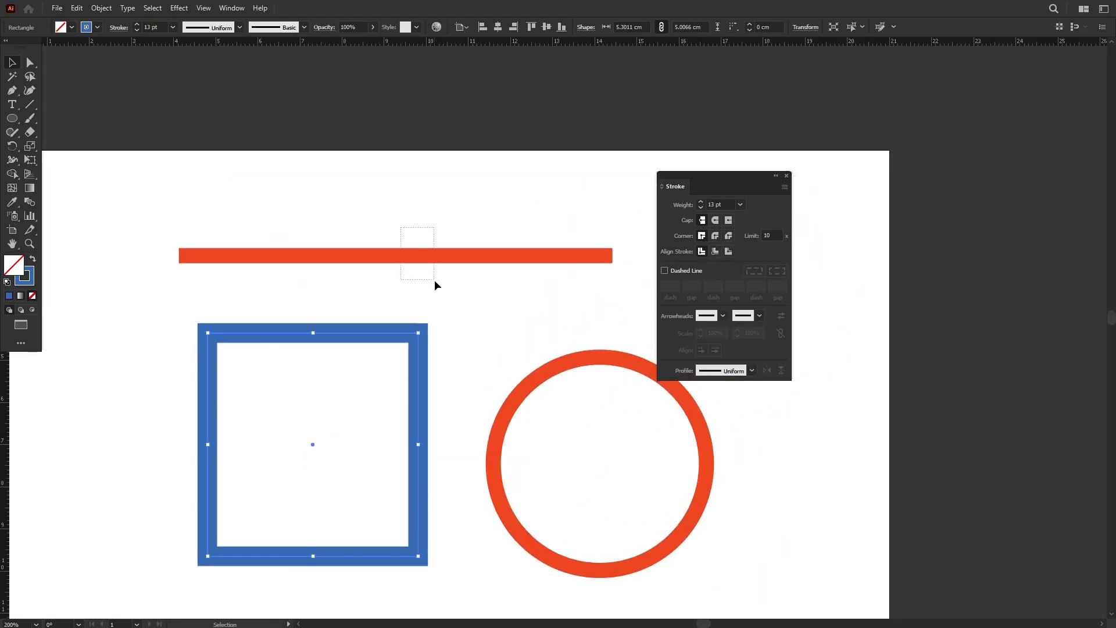
Step: Make the orange-red horizontal line dashed with a 25 pt dash, and try wider gaps between the dashes
{"action": "left_click", "coordinate": [435, 256]}
{"action": "left_click", "coordinate": [665, 271]}
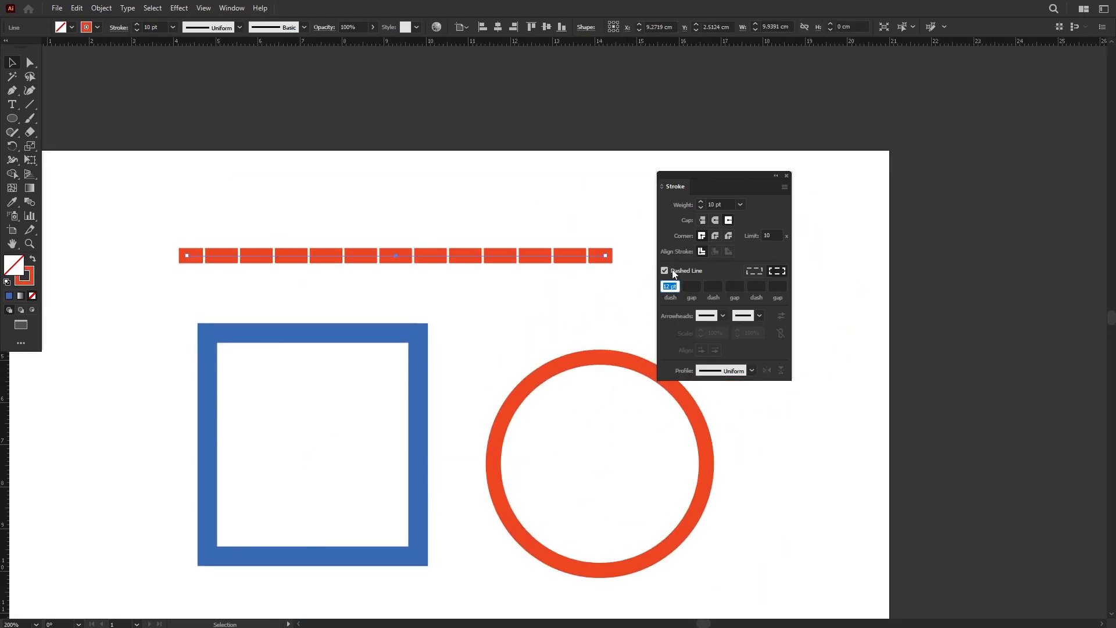
{"action": "left_click_drag", "start_coordinate": [527, 269], "coordinate": [566, 258]}
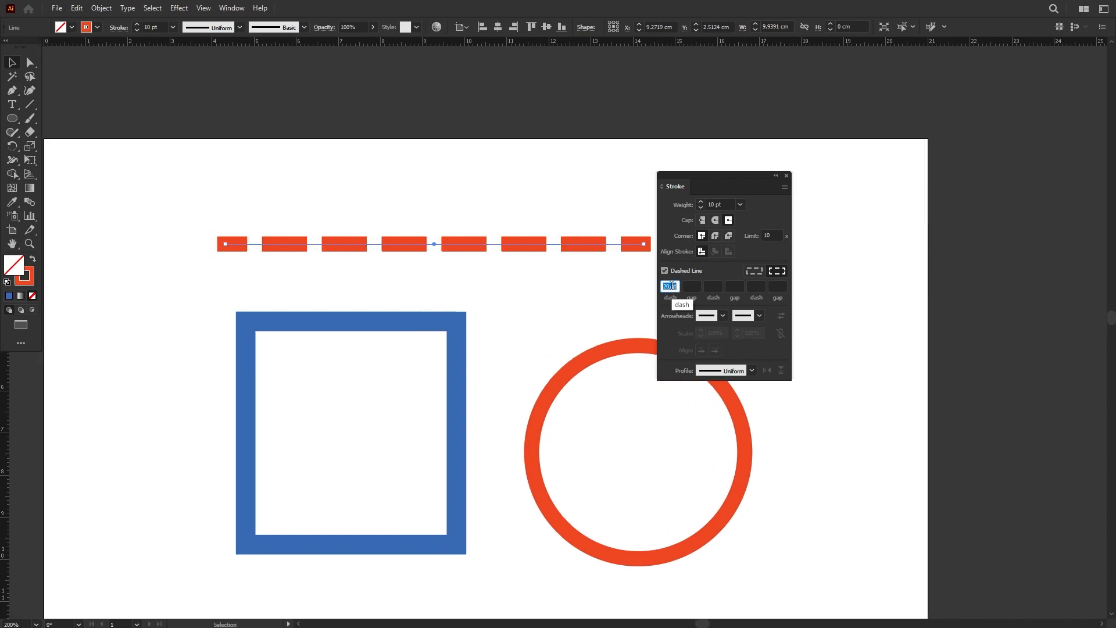
{"action": "scroll", "coordinate": [672, 286], "scroll_direction": "up", "scroll_amount": 16}
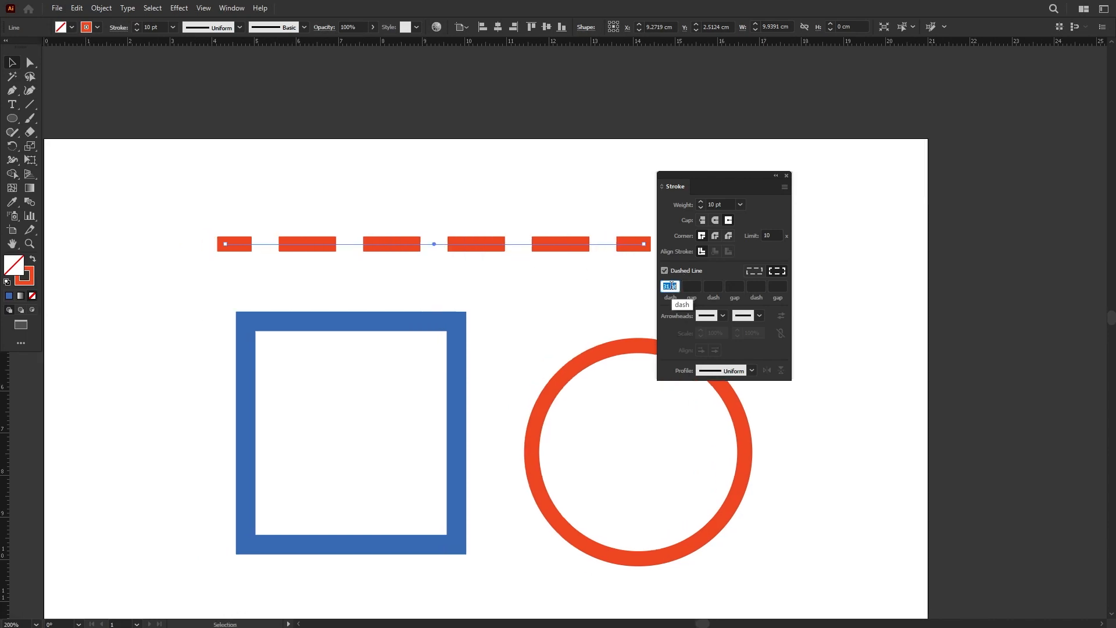
{"action": "scroll", "coordinate": [672, 286], "scroll_direction": "down", "scroll_amount": 11}
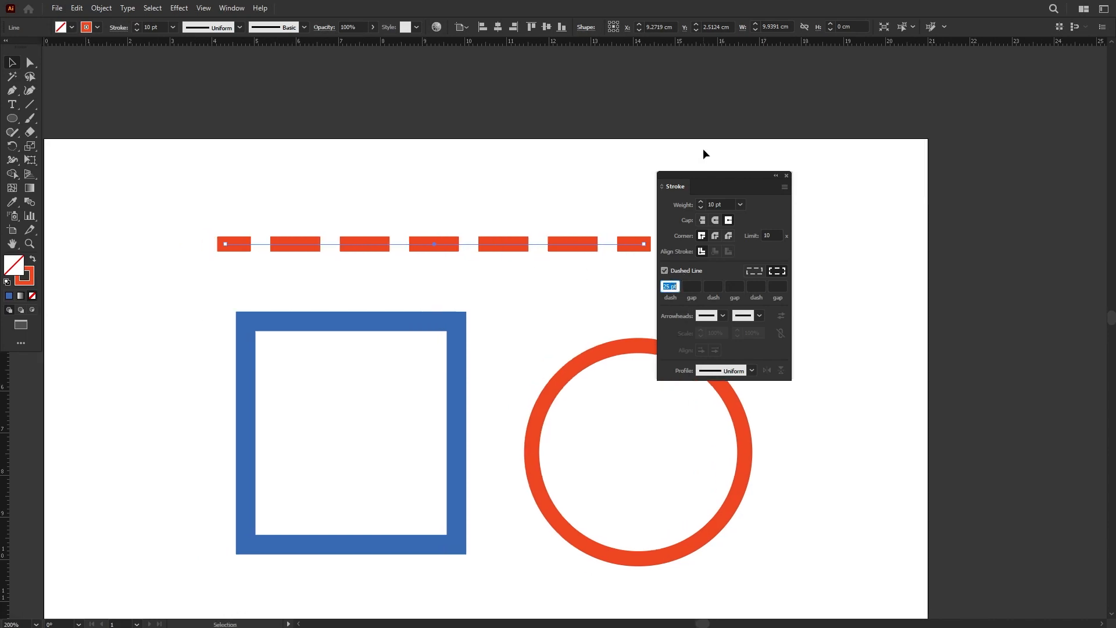
{"action": "scroll", "coordinate": [817, 282], "scroll_direction": "up", "scroll_amount": 4}
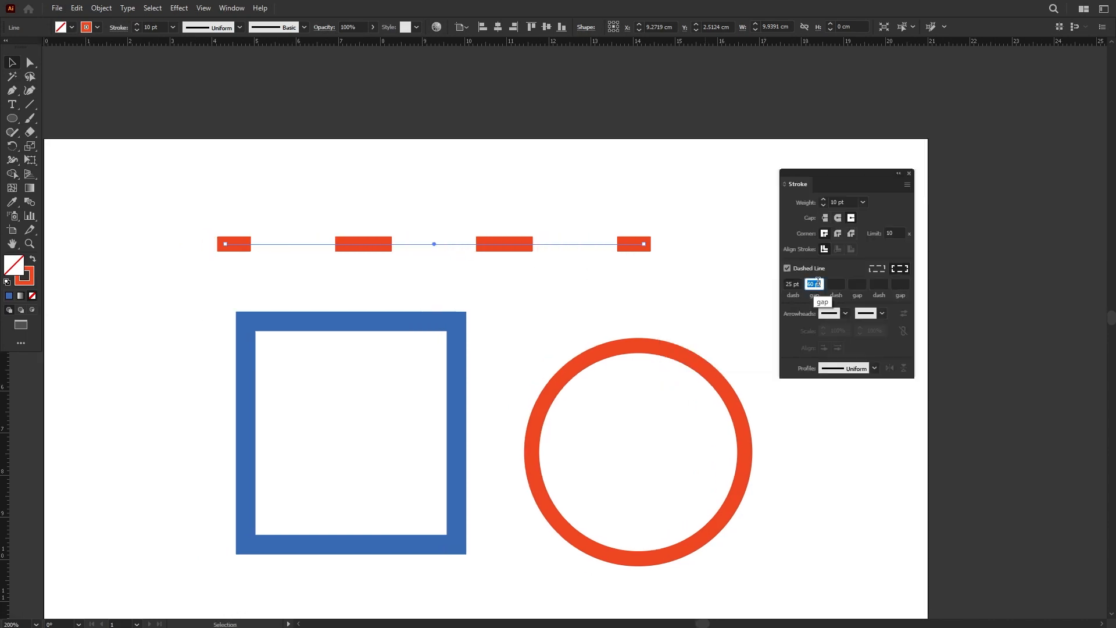
{"action": "scroll", "coordinate": [817, 282], "scroll_direction": "down", "scroll_amount": 10}
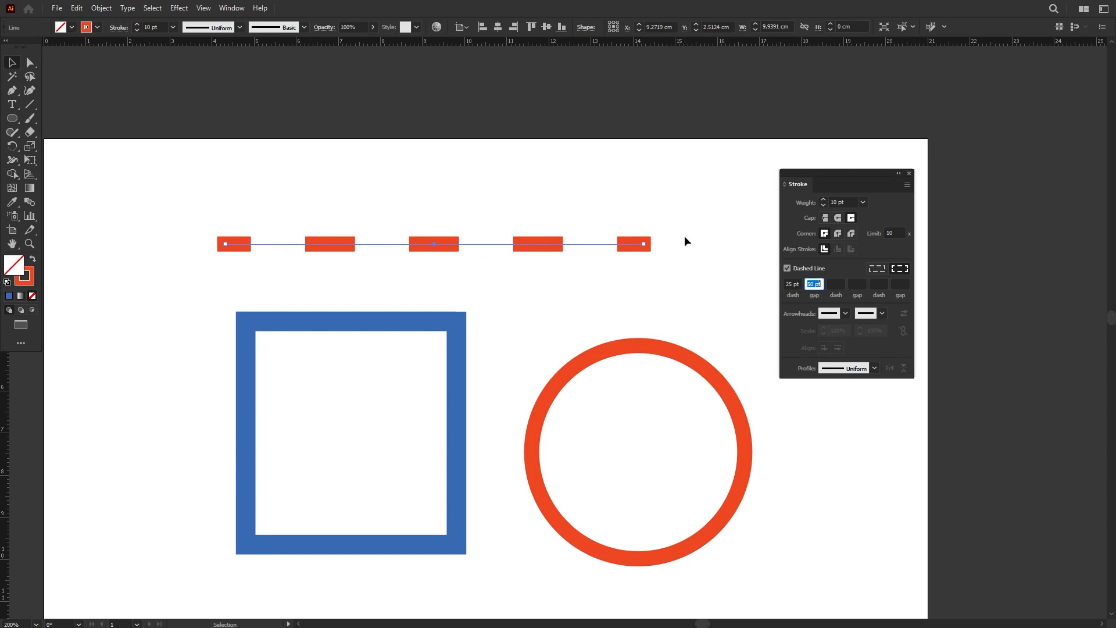
Step: Stretch the dashed line horizontally by its end anchor point to about 18.05 cm and move the line back onto the artboard
{"action": "scroll", "coordinate": [667, 242], "scroll_direction": "down", "scroll_amount": 2}
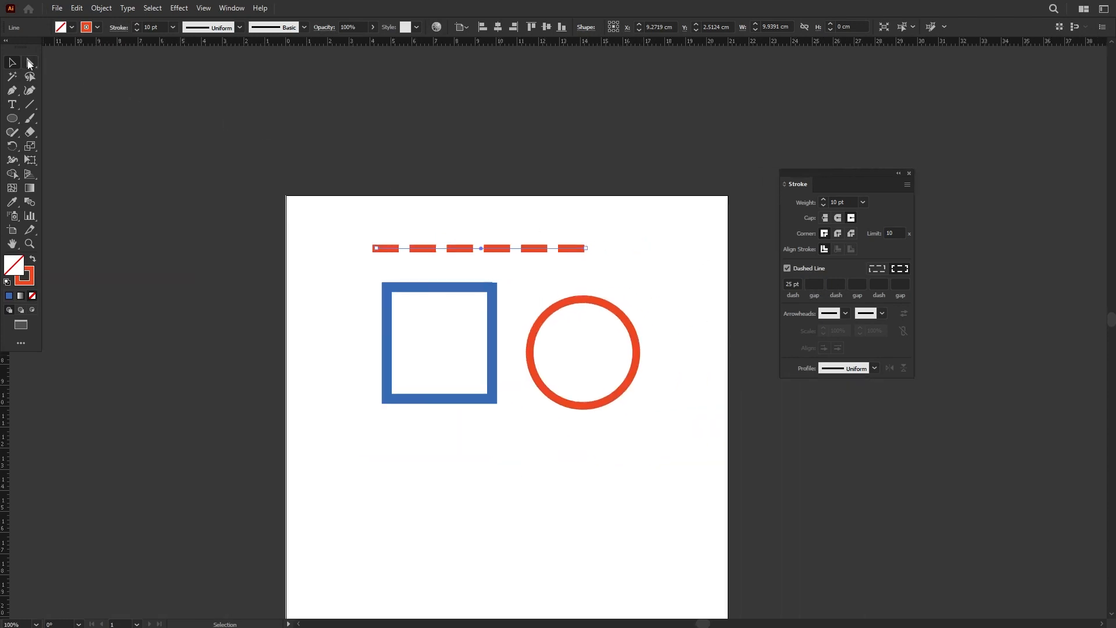
{"action": "left_click", "coordinate": [29, 63]}
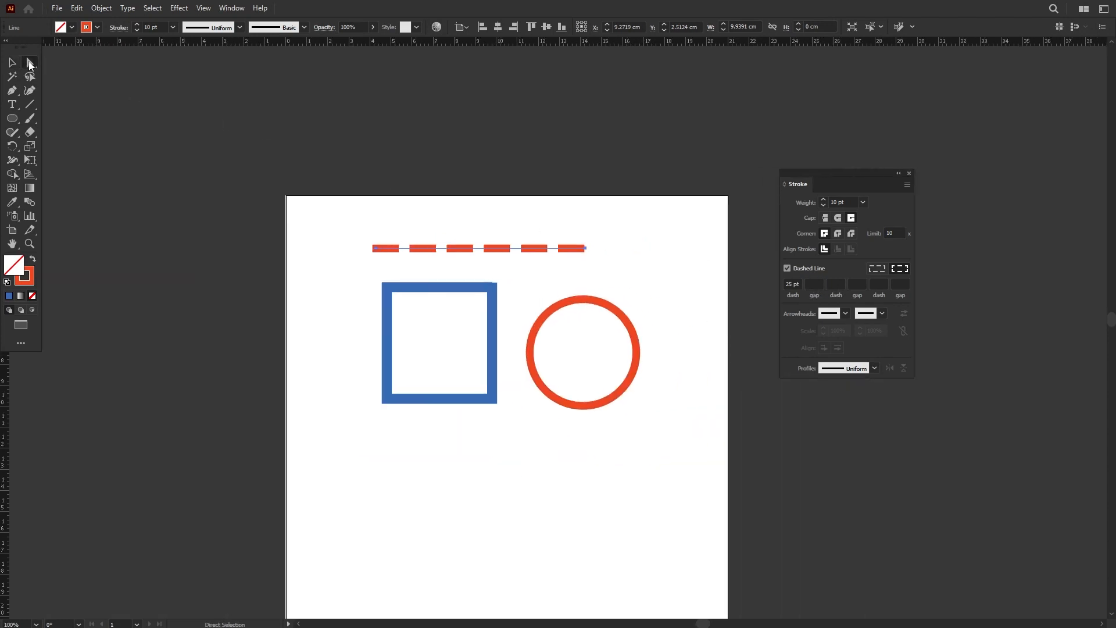
{"action": "left_click_drag", "start_coordinate": [585, 249], "coordinate": [756, 248]}
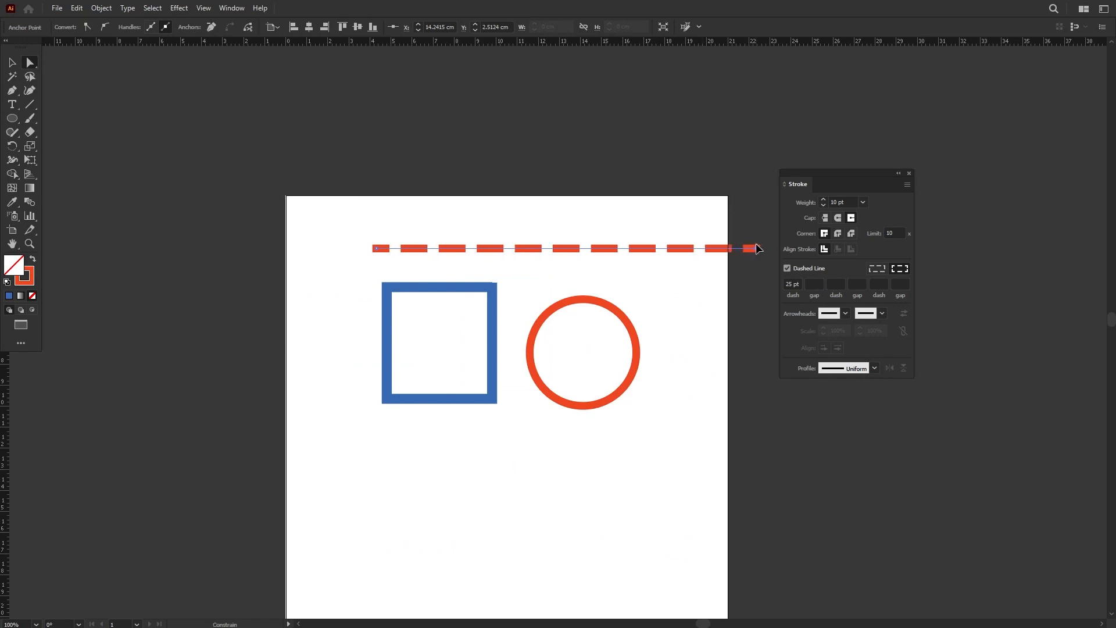
{"action": "key", "text": "v"}
{"action": "key", "text": "ctrl+shift+a"}
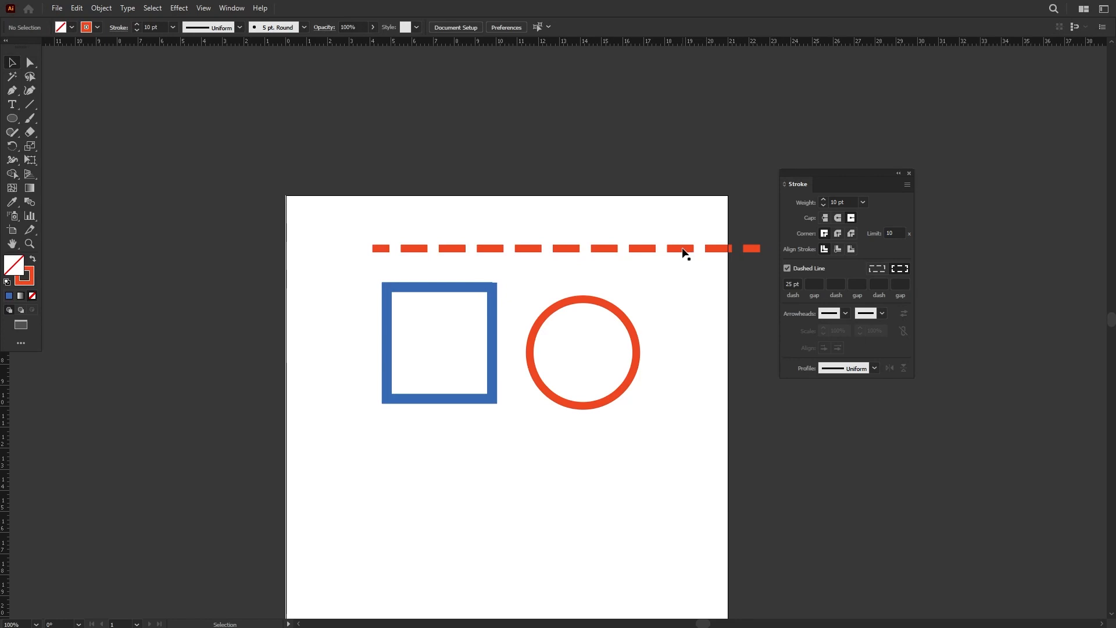
{"action": "left_click", "coordinate": [651, 249]}
{"action": "left_click_drag", "start_coordinate": [568, 253], "coordinate": [511, 243]}
Step: Set the dashed line's first gap to 50 pt and move the Stroke settings beside the artboard
{"action": "key", "text": "ctrl+plus"}
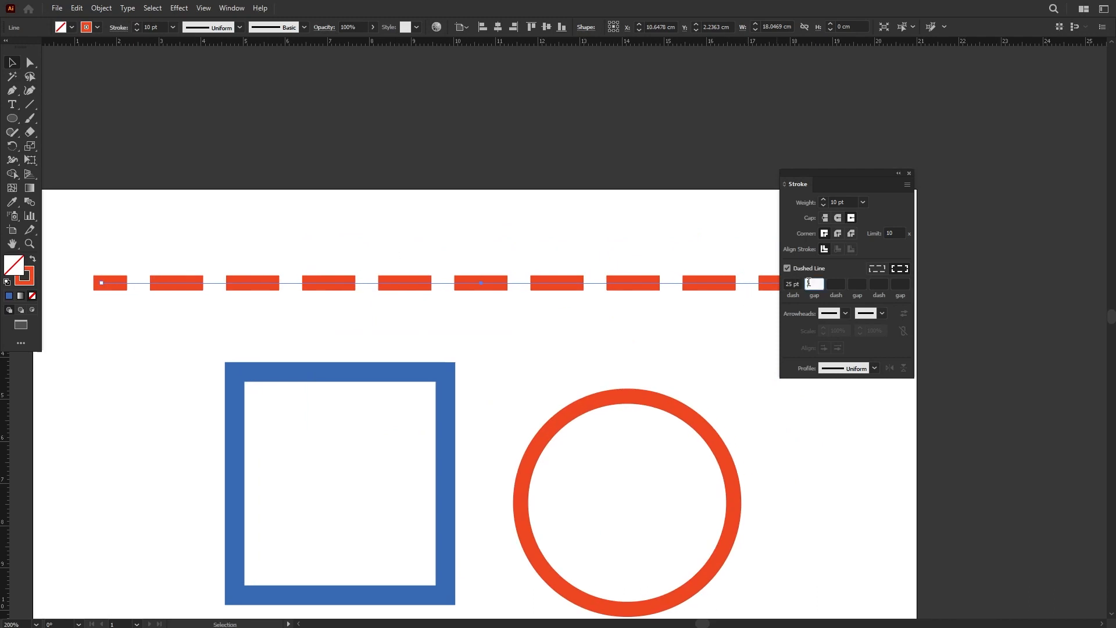
{"action": "type", "text": "50"}
{"action": "key", "text": "Return"}
{"action": "key", "text": "BackSpace"}
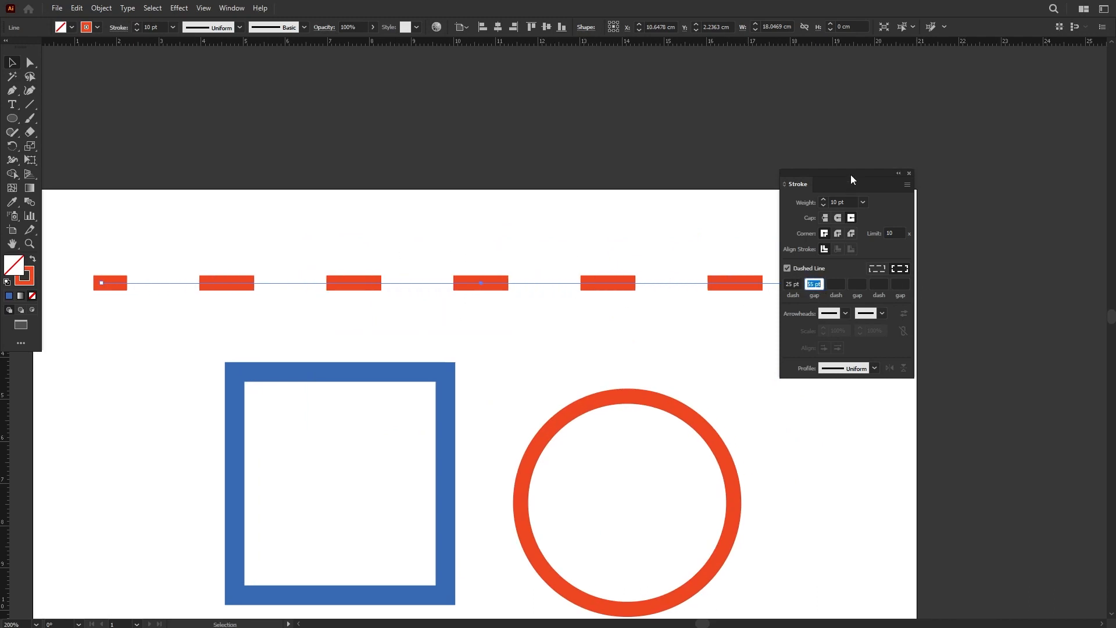
{"action": "left_click_drag", "start_coordinate": [850, 175], "coordinate": [1000, 61]}
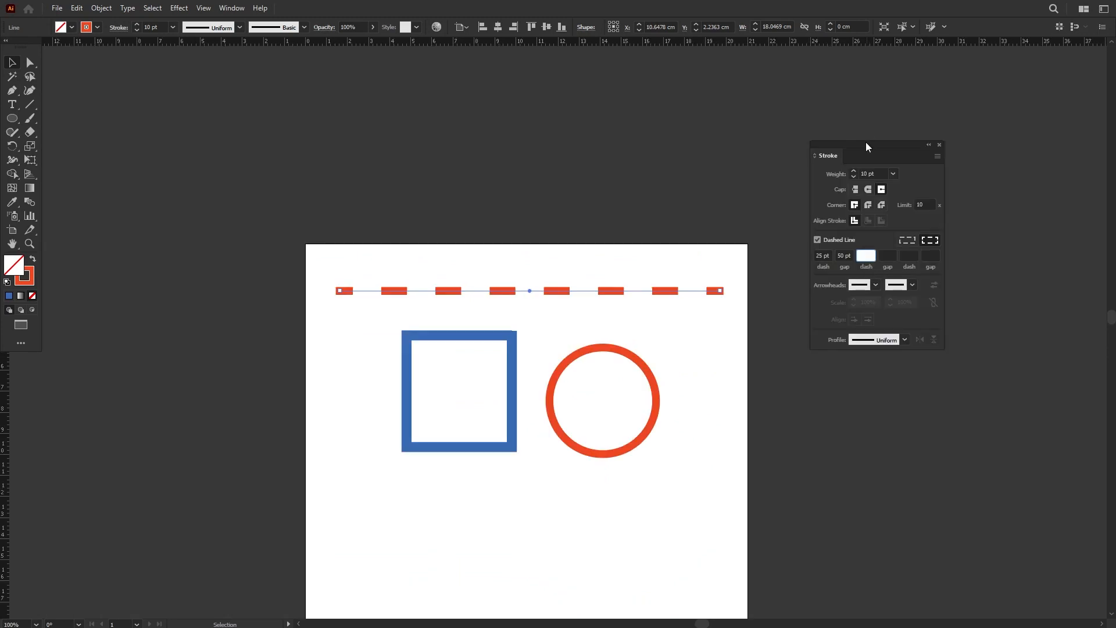
{"action": "left_click_drag", "start_coordinate": [866, 141], "coordinate": [817, 183]}
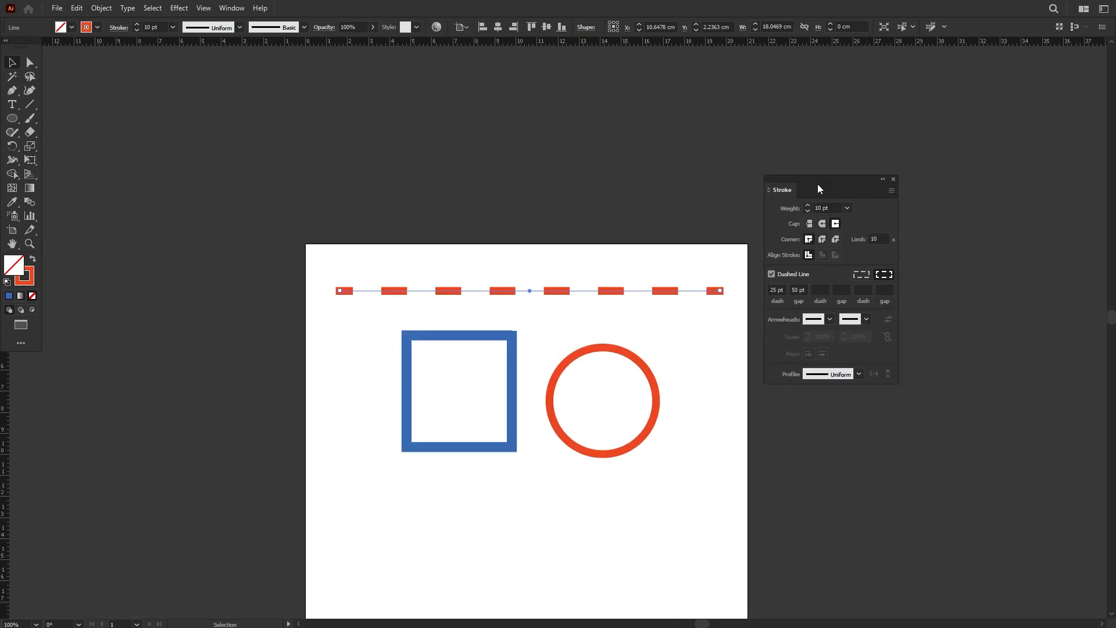
Step: Add a second dash of 10 pt and a second gap of 60 pt to the line's dash pattern
{"action": "left_click", "coordinate": [820, 289]}
{"action": "type", "text": "10"}
{"action": "key", "text": "Return"}
{"action": "left_click", "coordinate": [843, 287]}
{"action": "type", "text": "60"}
{"action": "key", "text": "Return"}
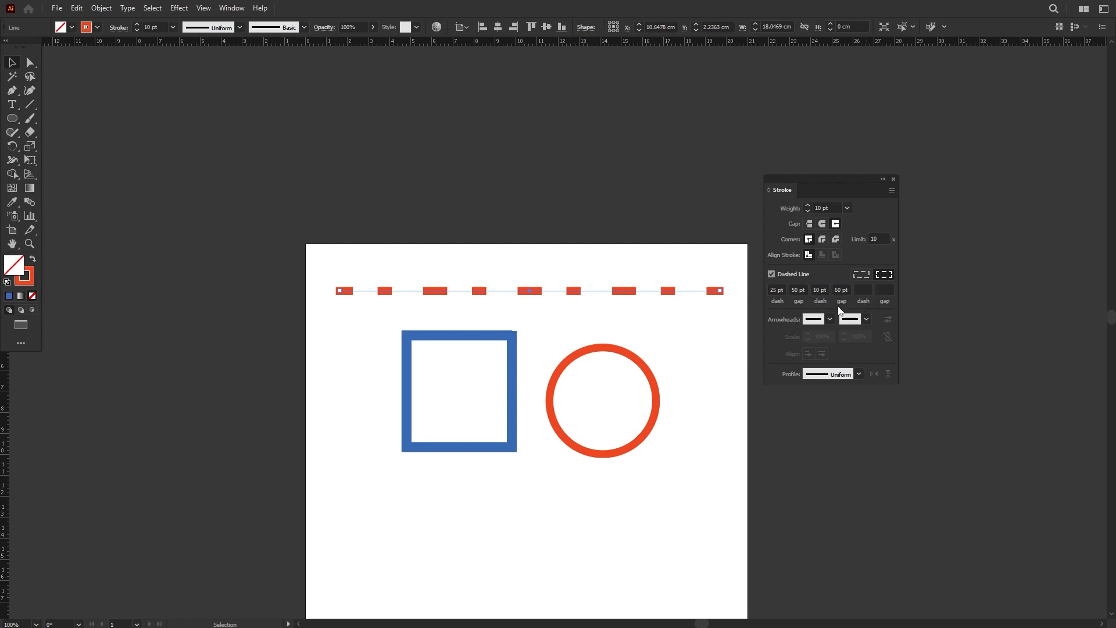
{"action": "left_click", "coordinate": [605, 249]}
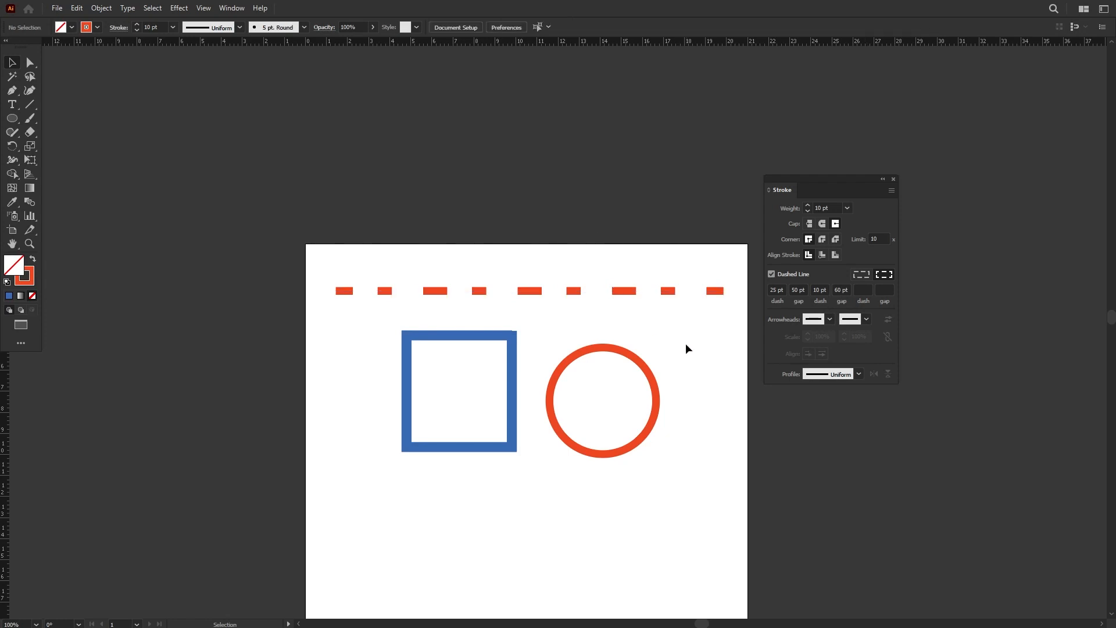
{"action": "left_click", "coordinate": [630, 293]}
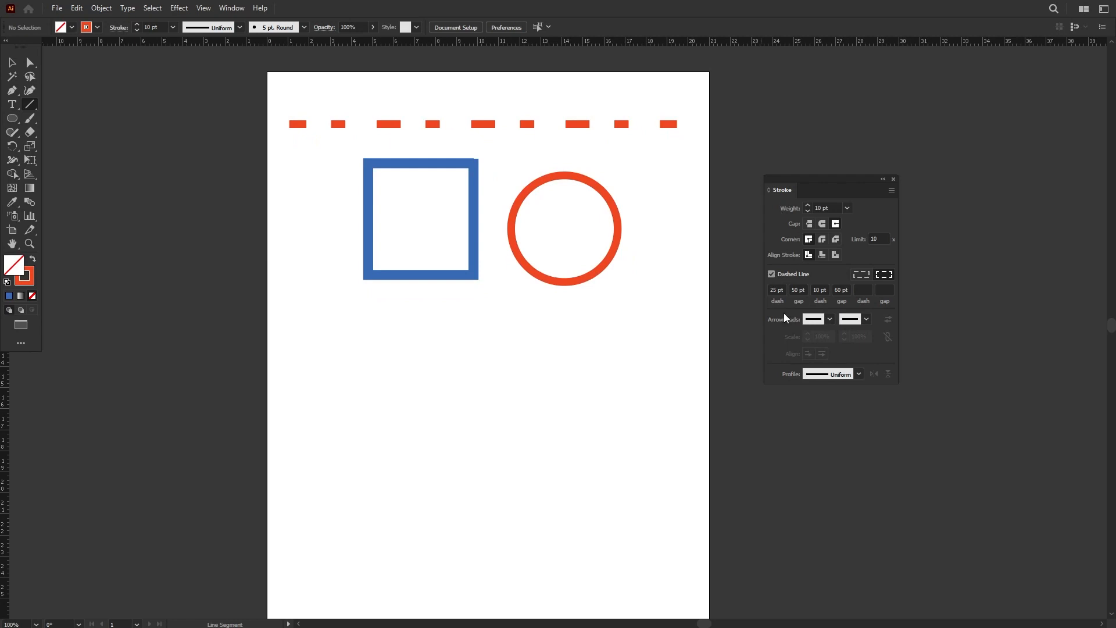
Step: Draw a horizontal line about 15.18 cm long below the square and circle, make it solid and shift it slightly left
{"action": "left_click_drag", "start_coordinate": [316, 357], "coordinate": [636, 357]}
{"action": "key", "text": "v"}
{"action": "left_click", "coordinate": [771, 274]}
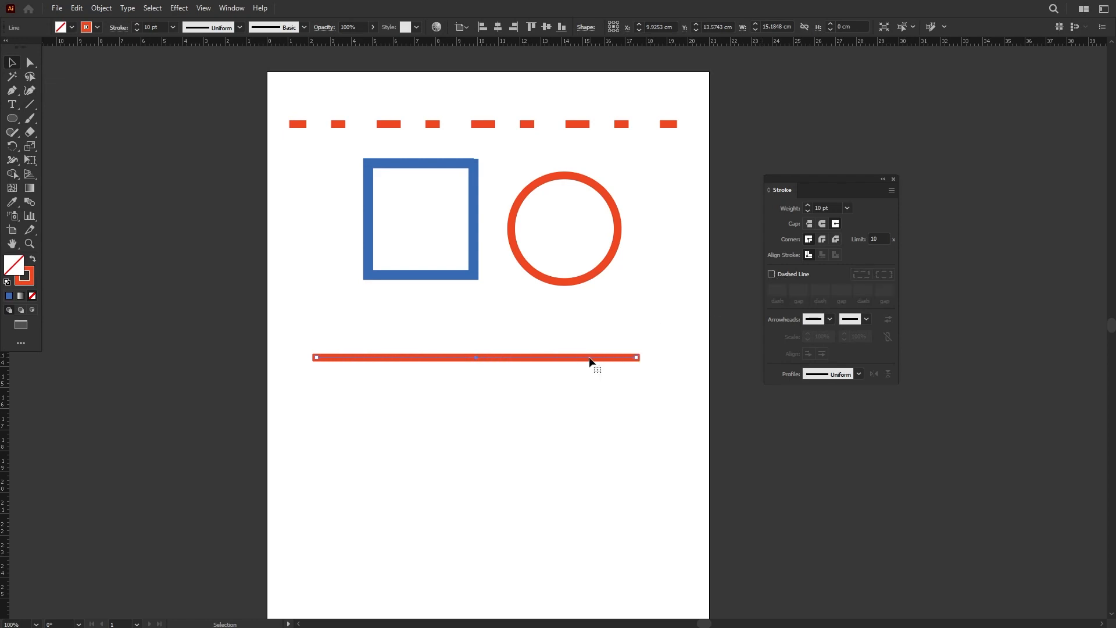
{"action": "mouse_move", "coordinate": [561, 359]}
{"action": "left_mouse_down"}
{"action": "mouse_move", "coordinate": [528, 360]}
{"action": "mouse_move", "coordinate": [544, 358]}
{"action": "left_mouse_up"}
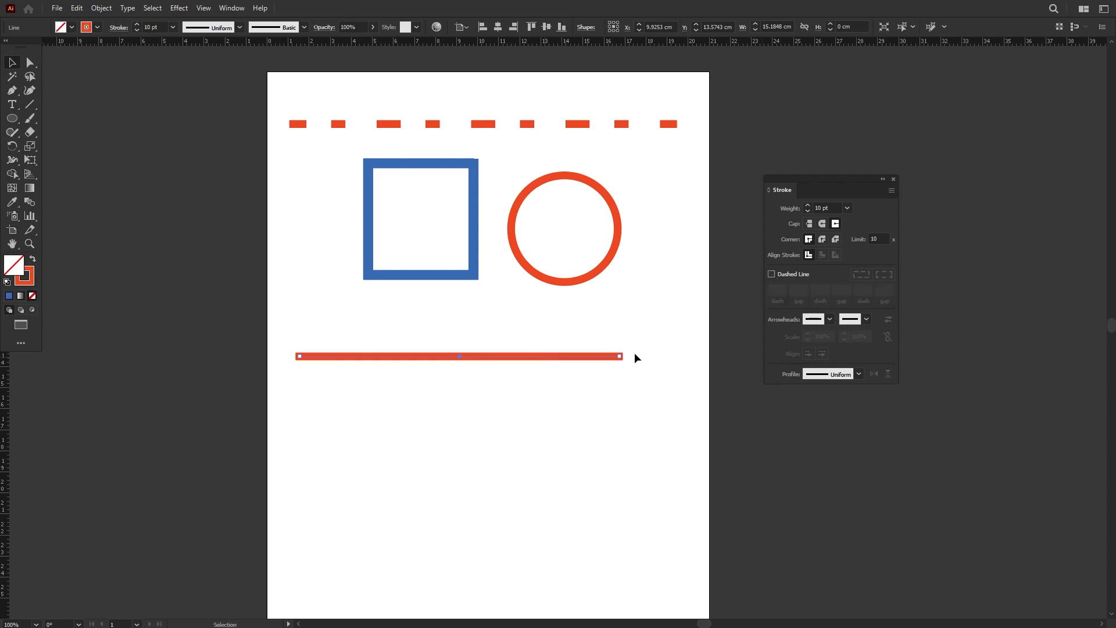
Step: Add the Arrow 7 arrowhead to the new line's end, set its stroke weight to 7 pt and deselect it
{"action": "left_click", "coordinate": [866, 319]}
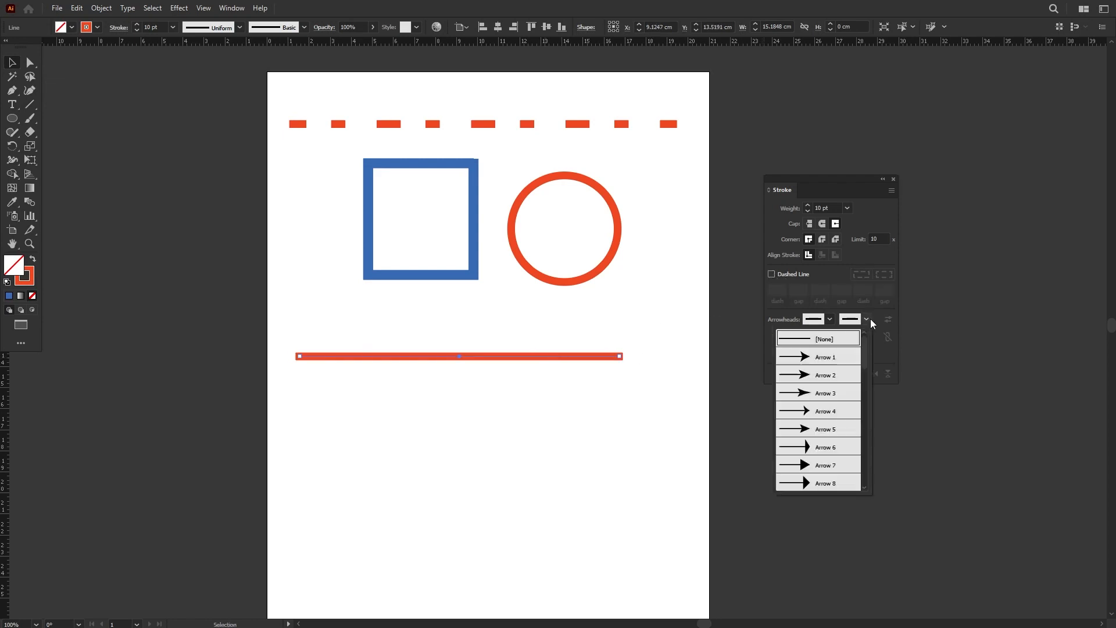
{"action": "left_click", "coordinate": [803, 464]}
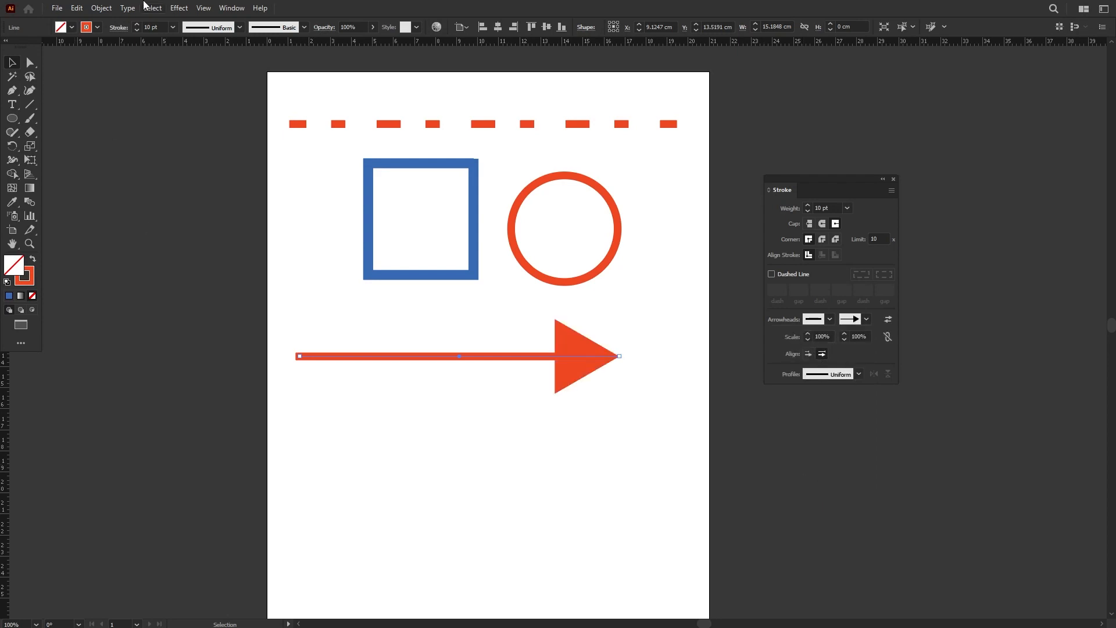
{"action": "left_click", "coordinate": [136, 30]}
{"action": "left_click", "coordinate": [136, 30]}
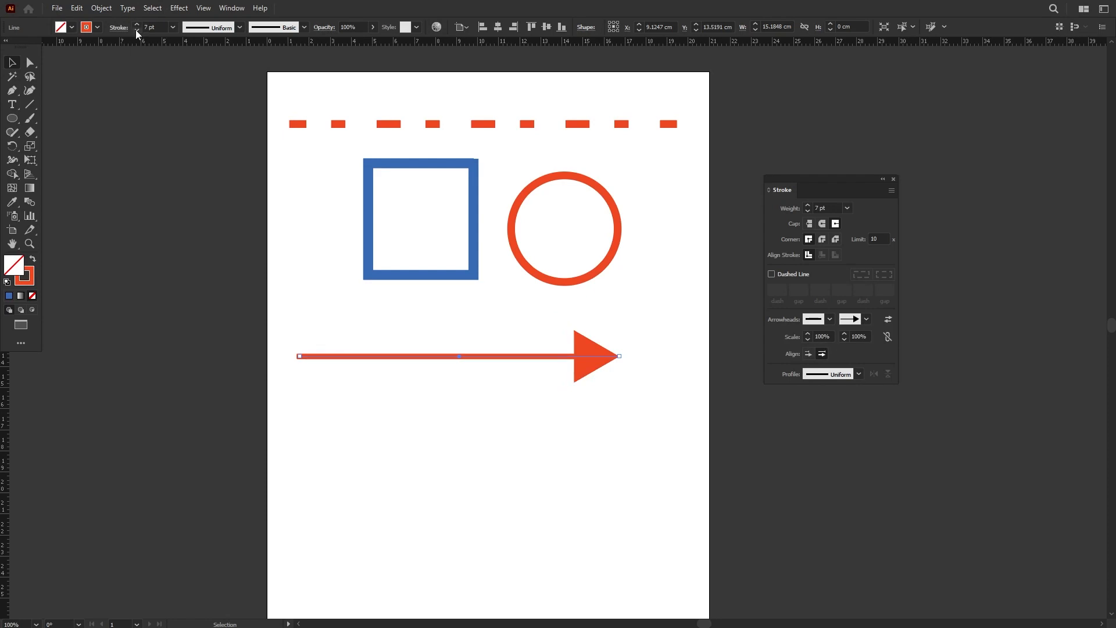
{"action": "left_click", "coordinate": [416, 408]}
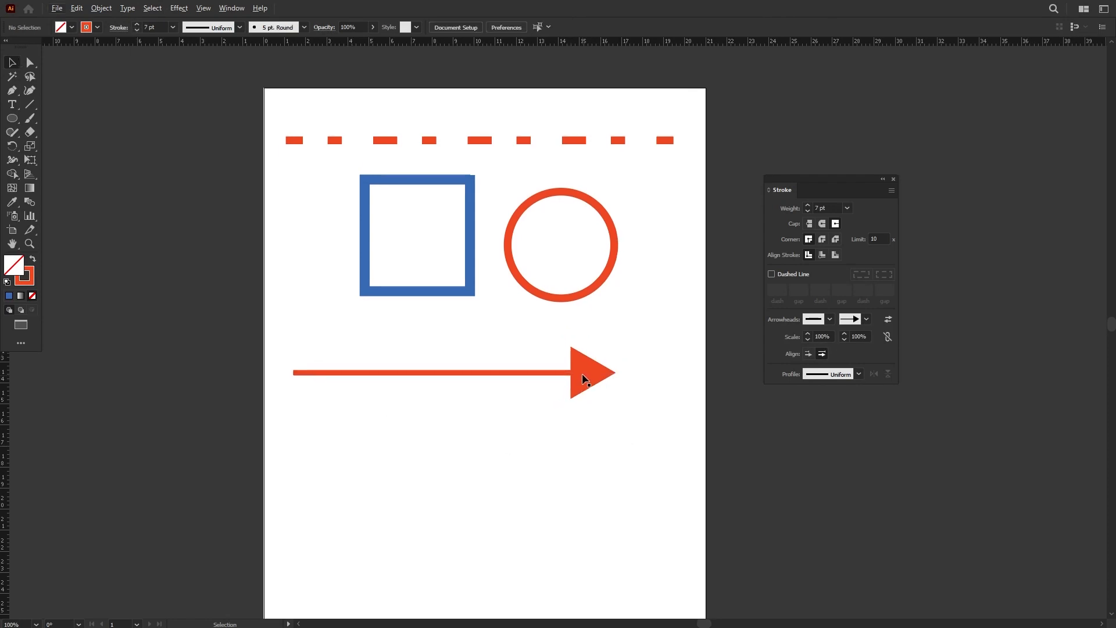